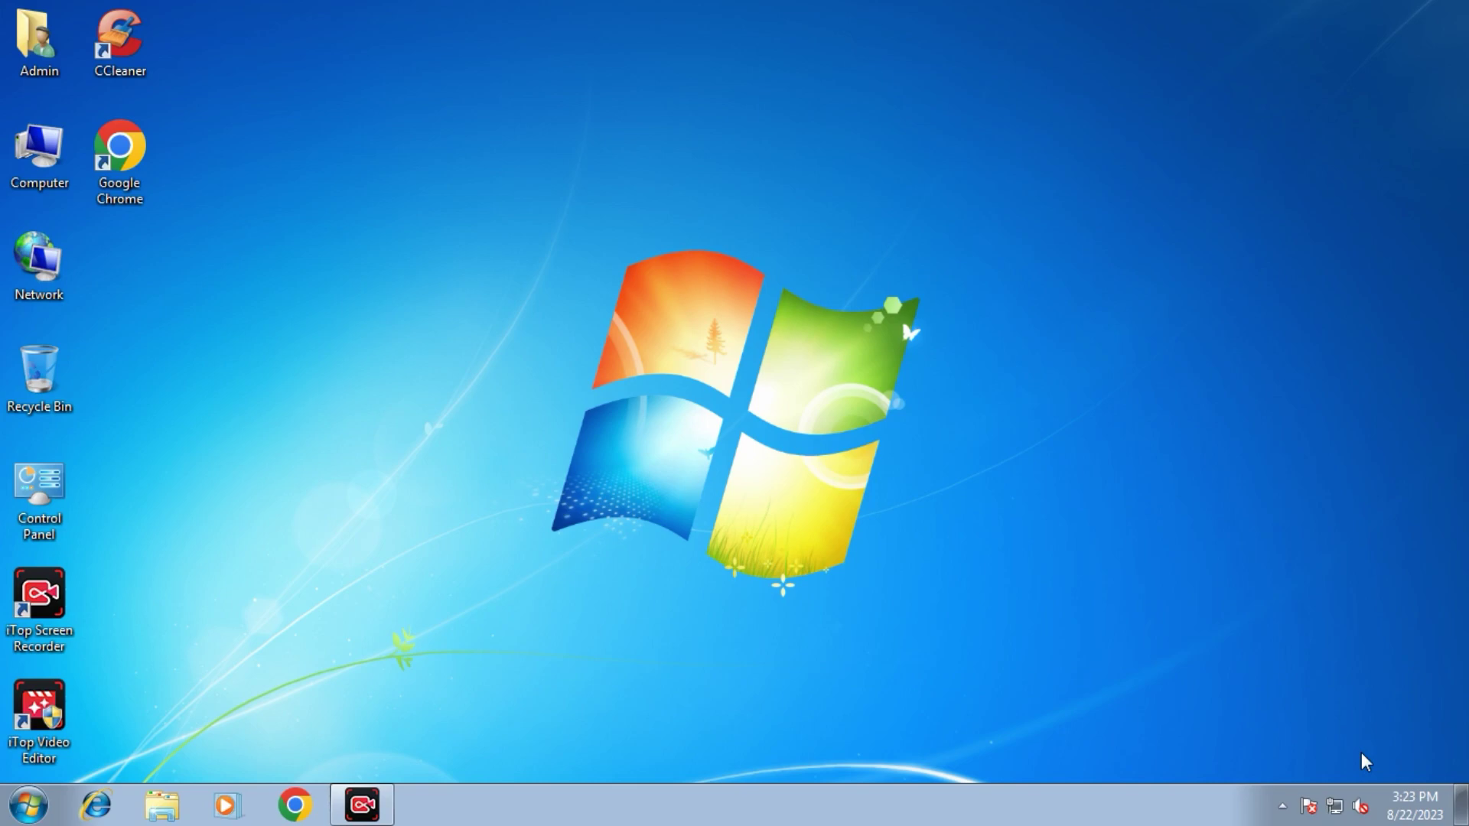
click(1282, 806)
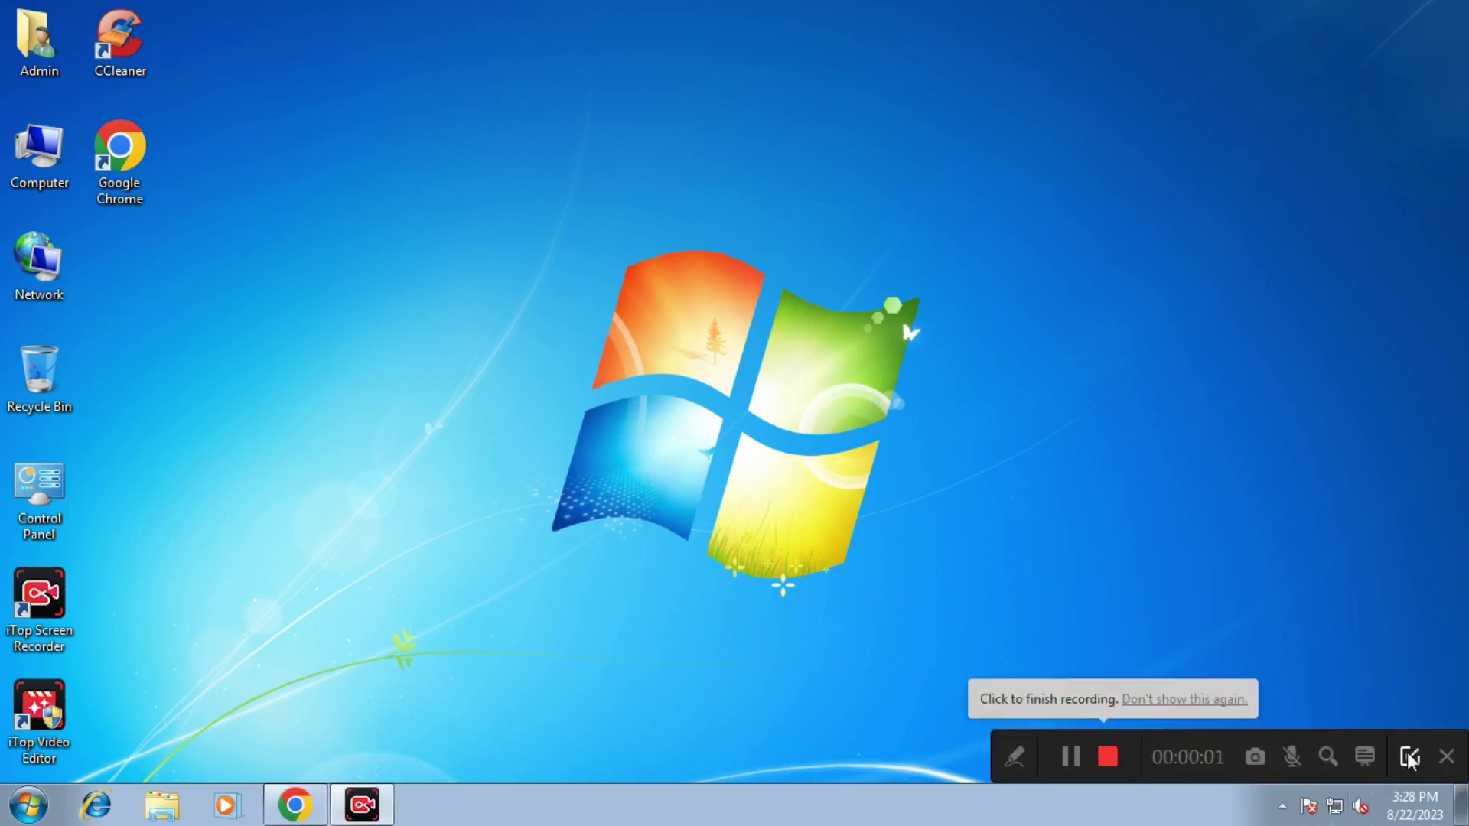
click(1407, 756)
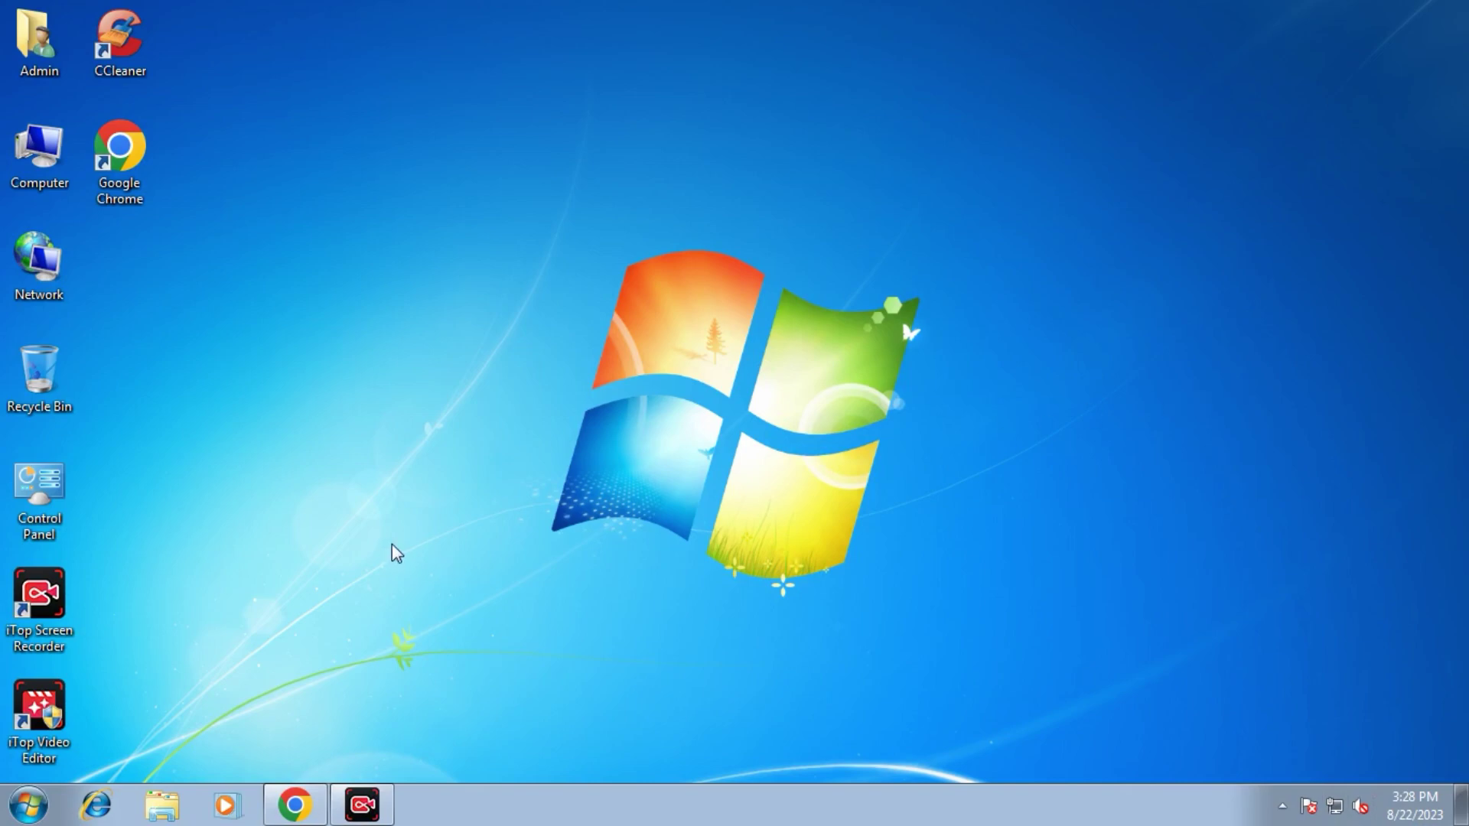
right_click(40, 150)
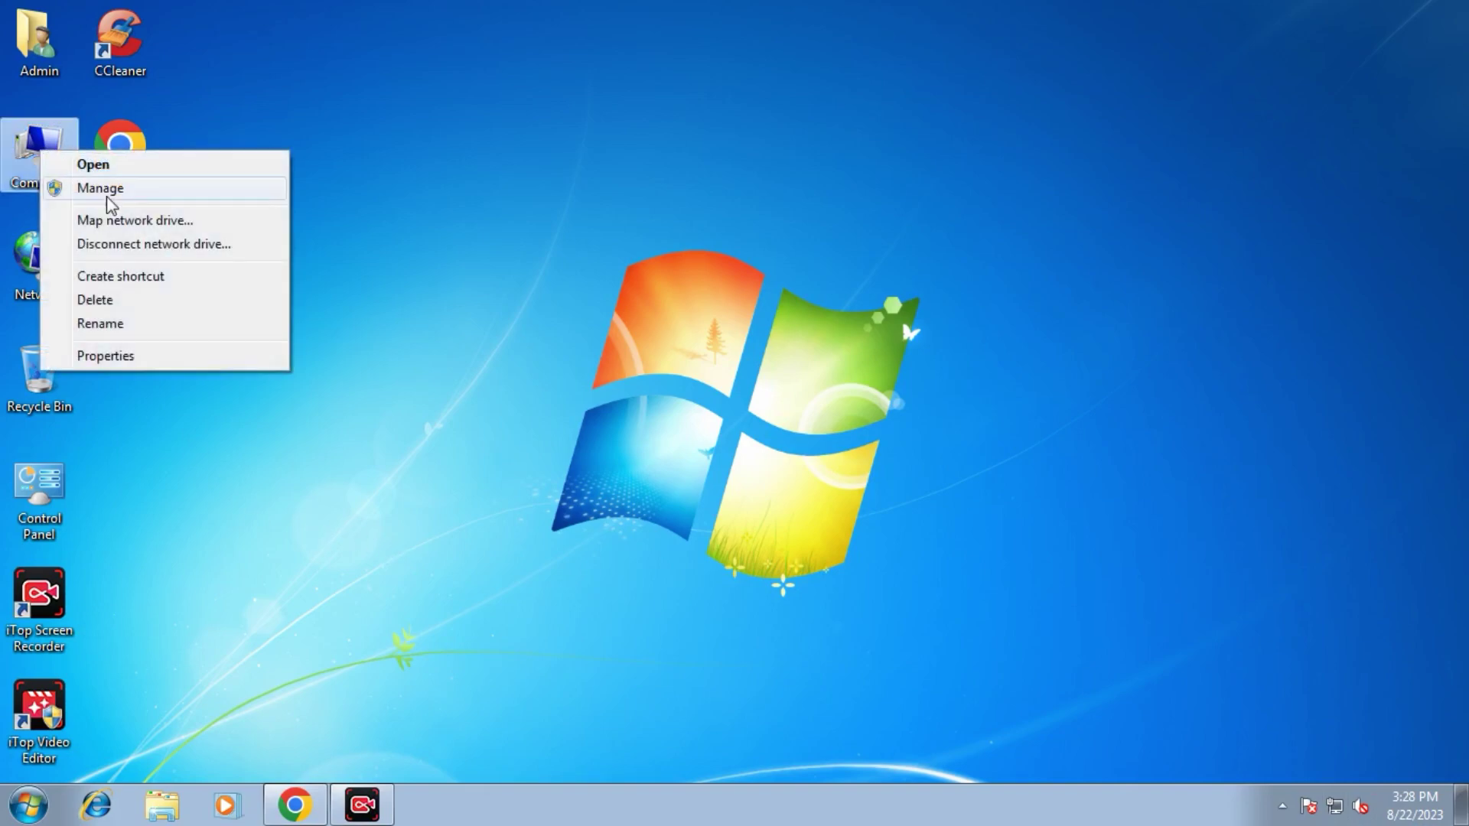
click(180, 355)
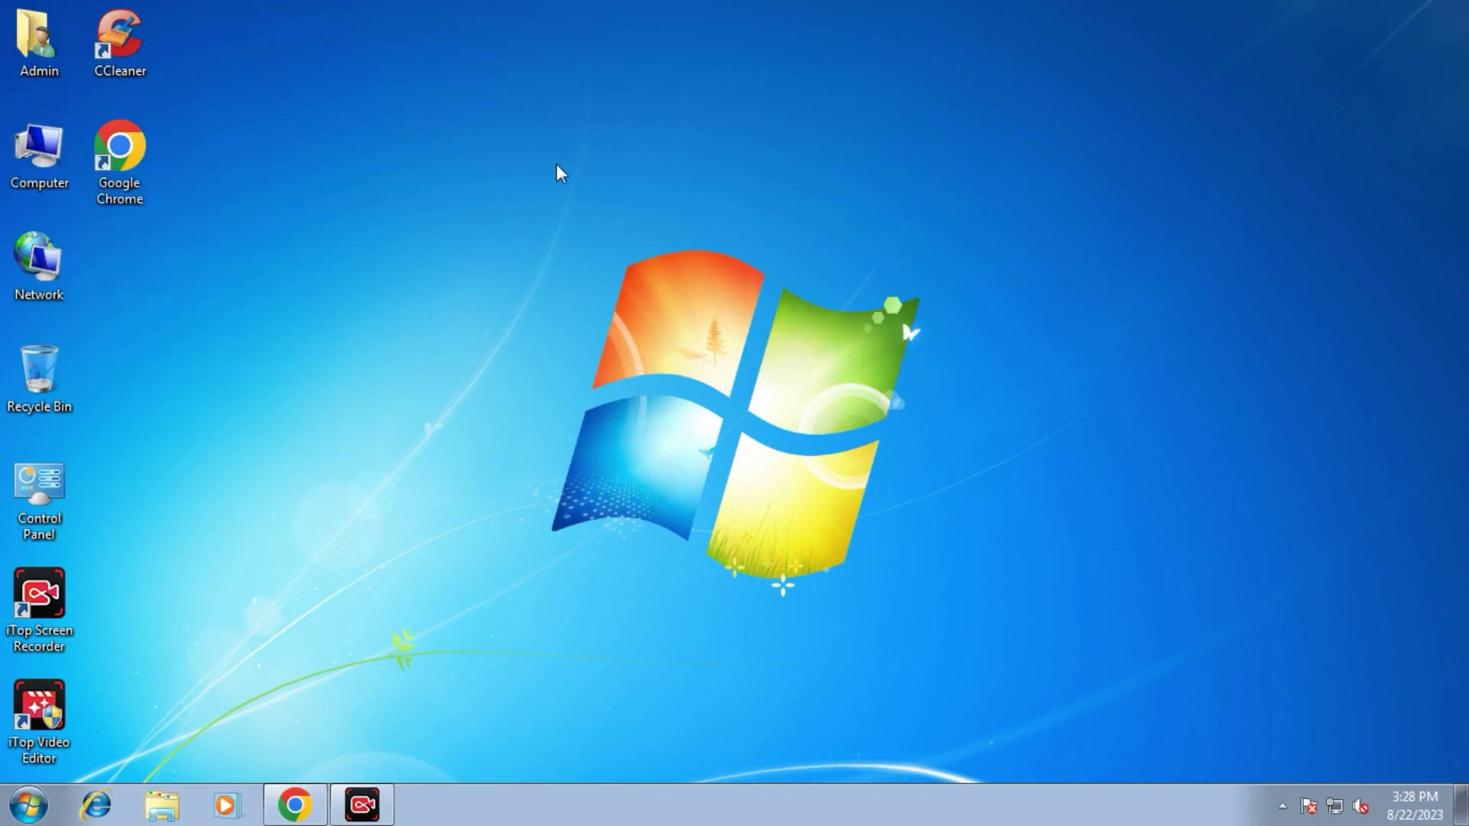
right_click(319, 196)
click(416, 260)
right_click(255, 218)
click(355, 276)
right_click(265, 208)
click(366, 280)
right_click(250, 239)
click(322, 303)
Step: Switch to Chrome and review the quick links of the How-To Geek article on the Windows 7 Convenience Rollup, then minimize the browser
click(294, 805)
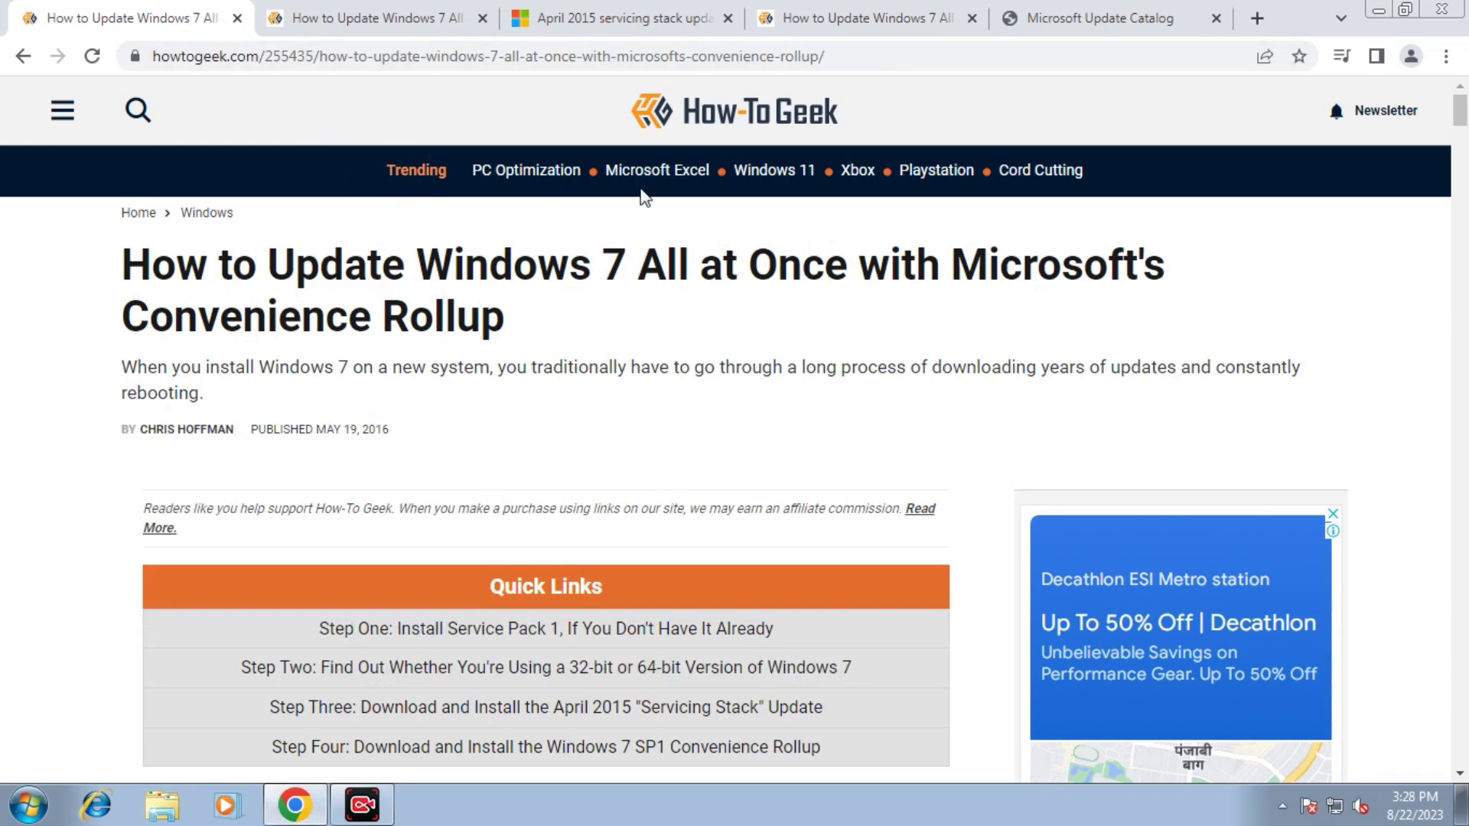
scroll(552, 585, down, 3)
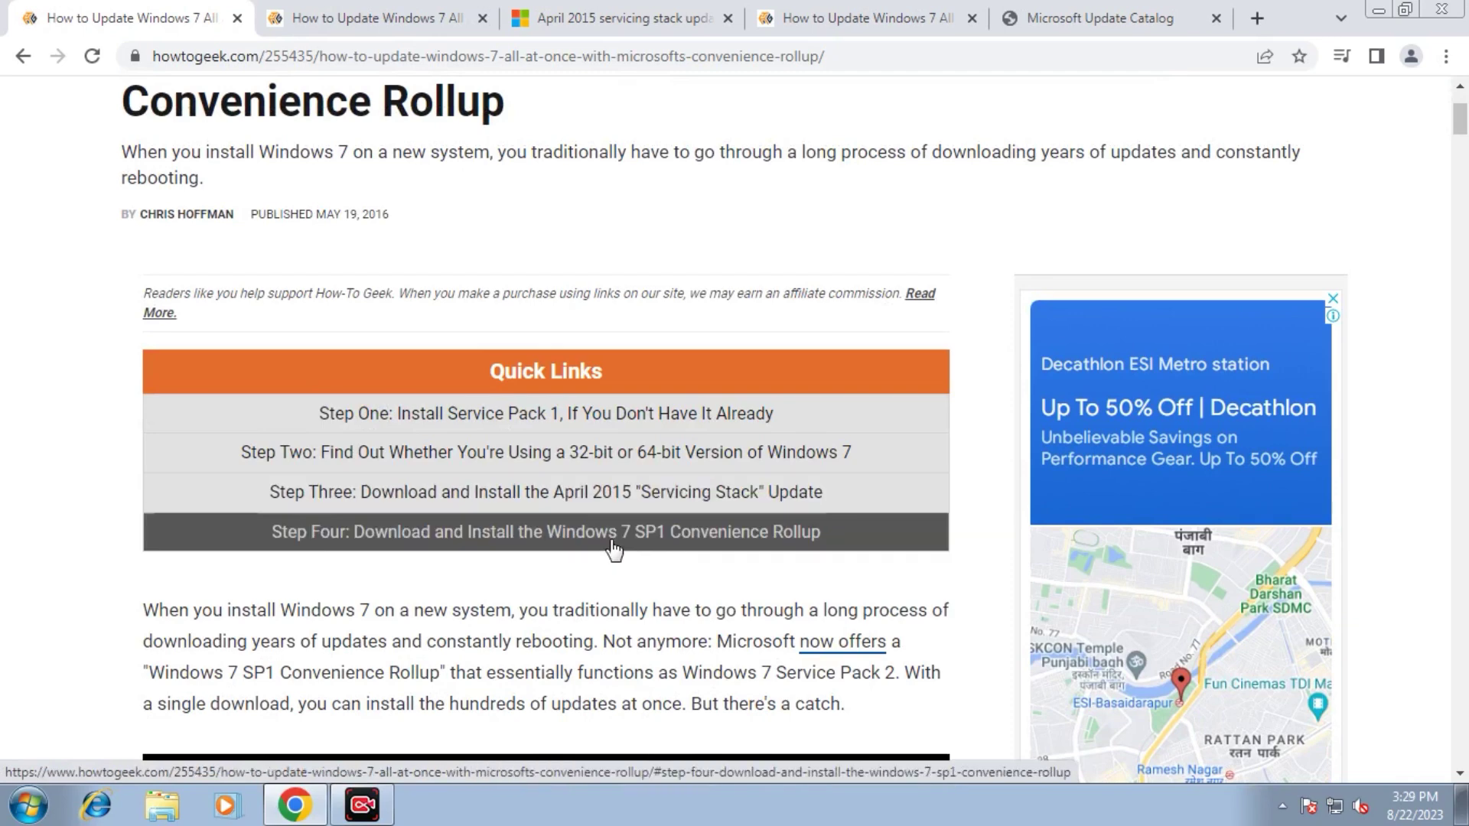
click(1385, 11)
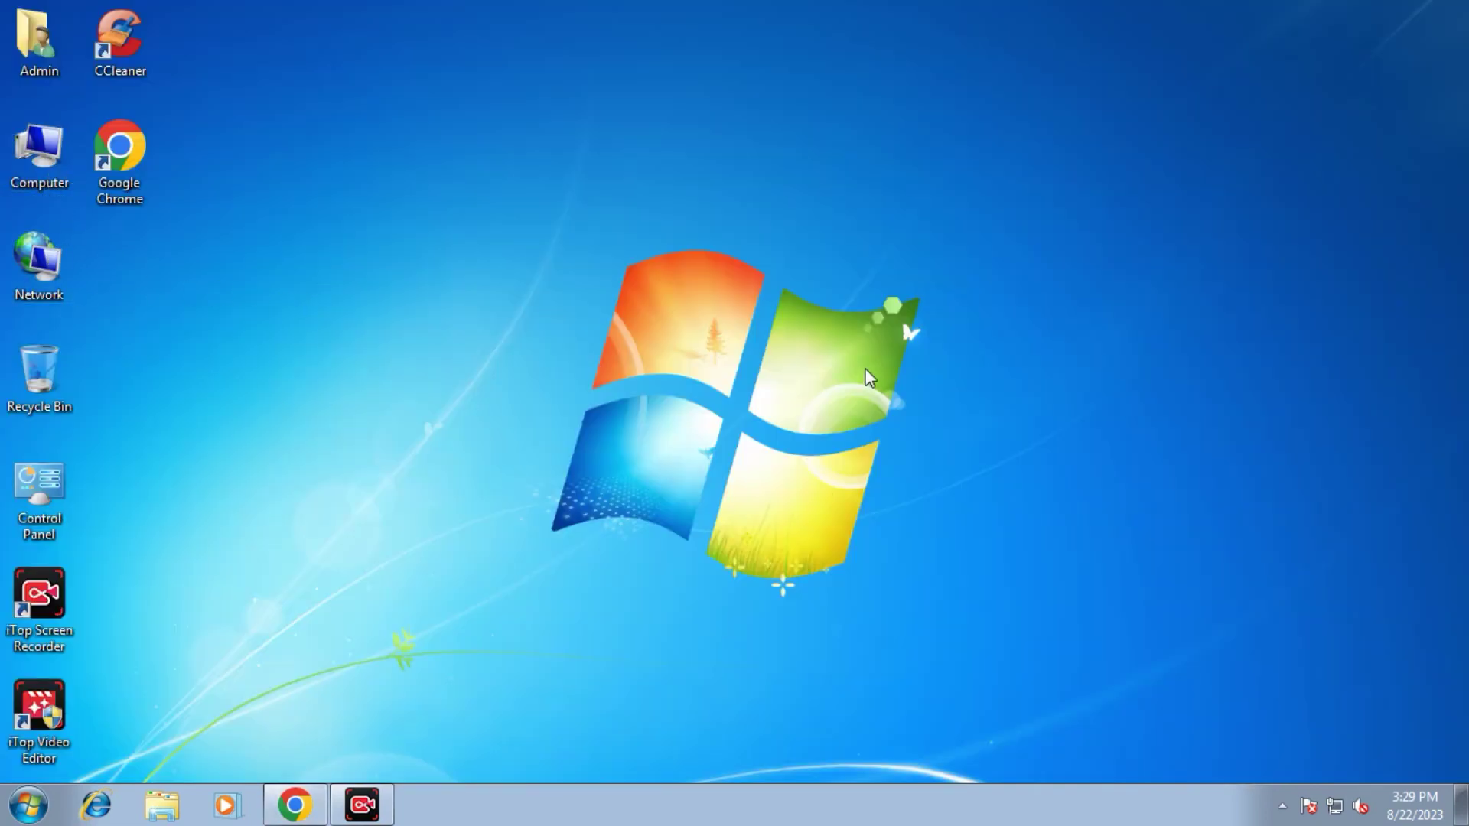
Step: Check the Windows edition, service pack and system type in the computer's system properties, closing the window when done
right_click(52, 162)
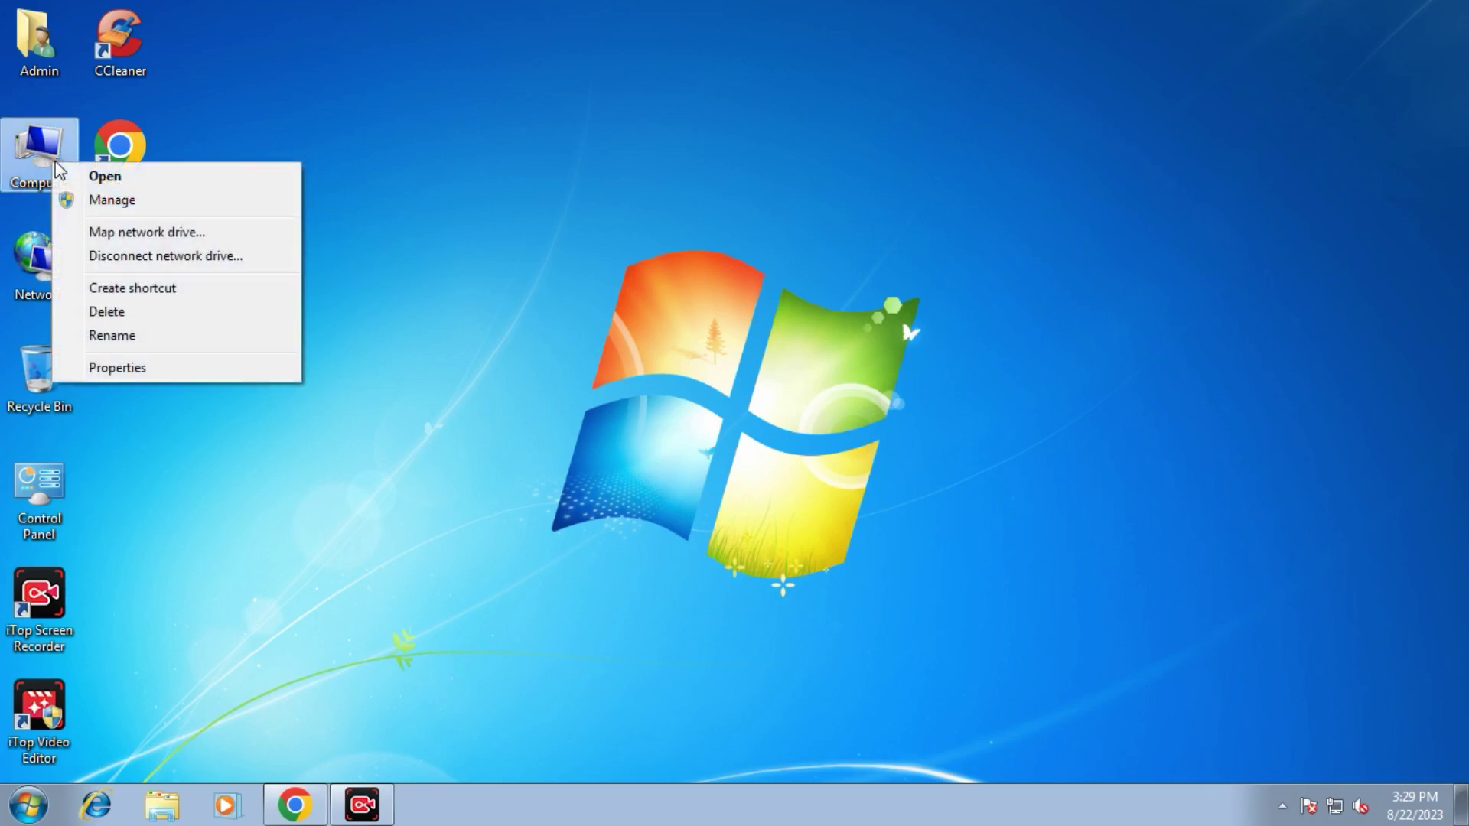
click(197, 369)
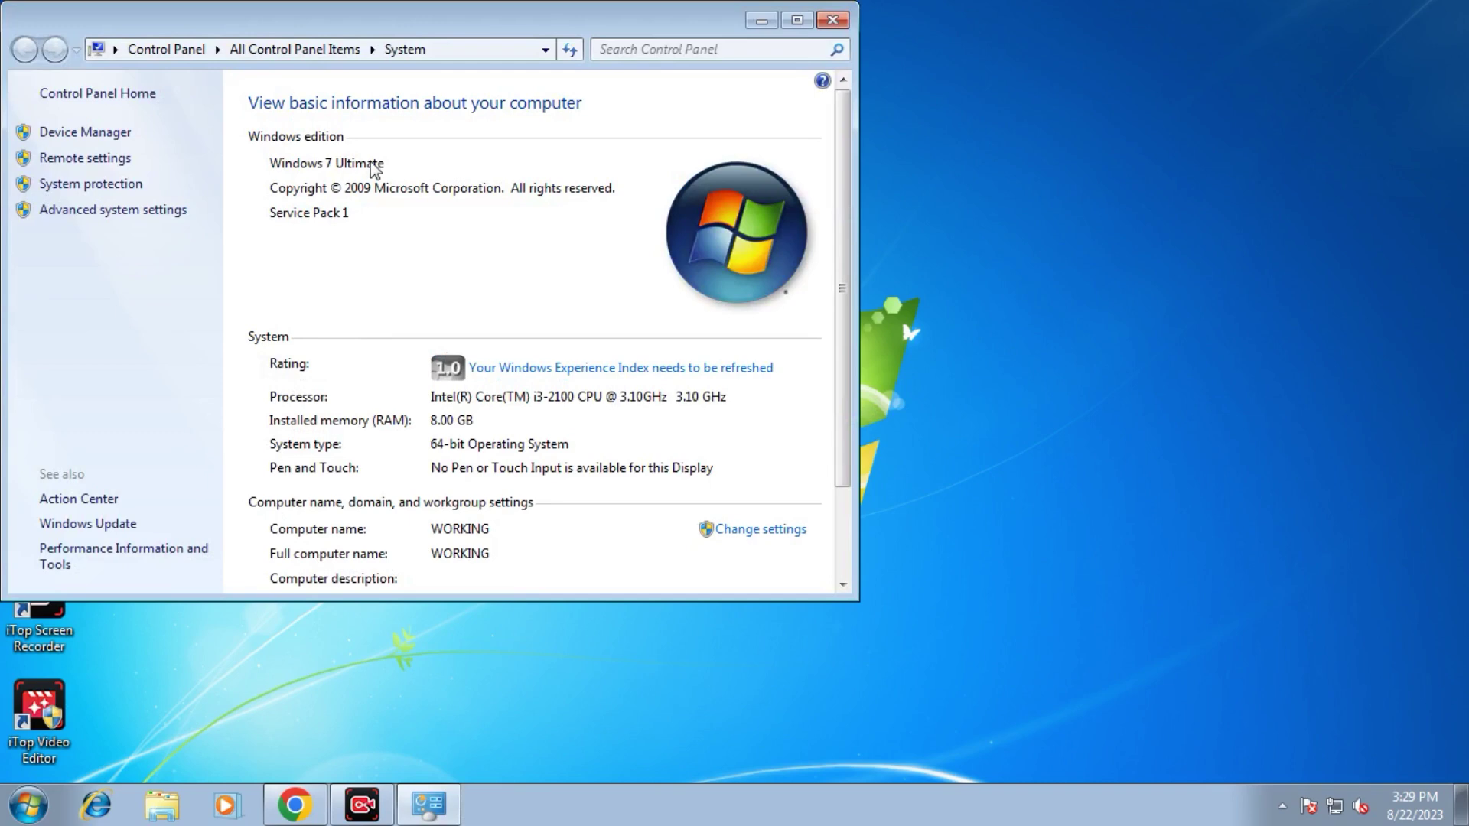
click(798, 20)
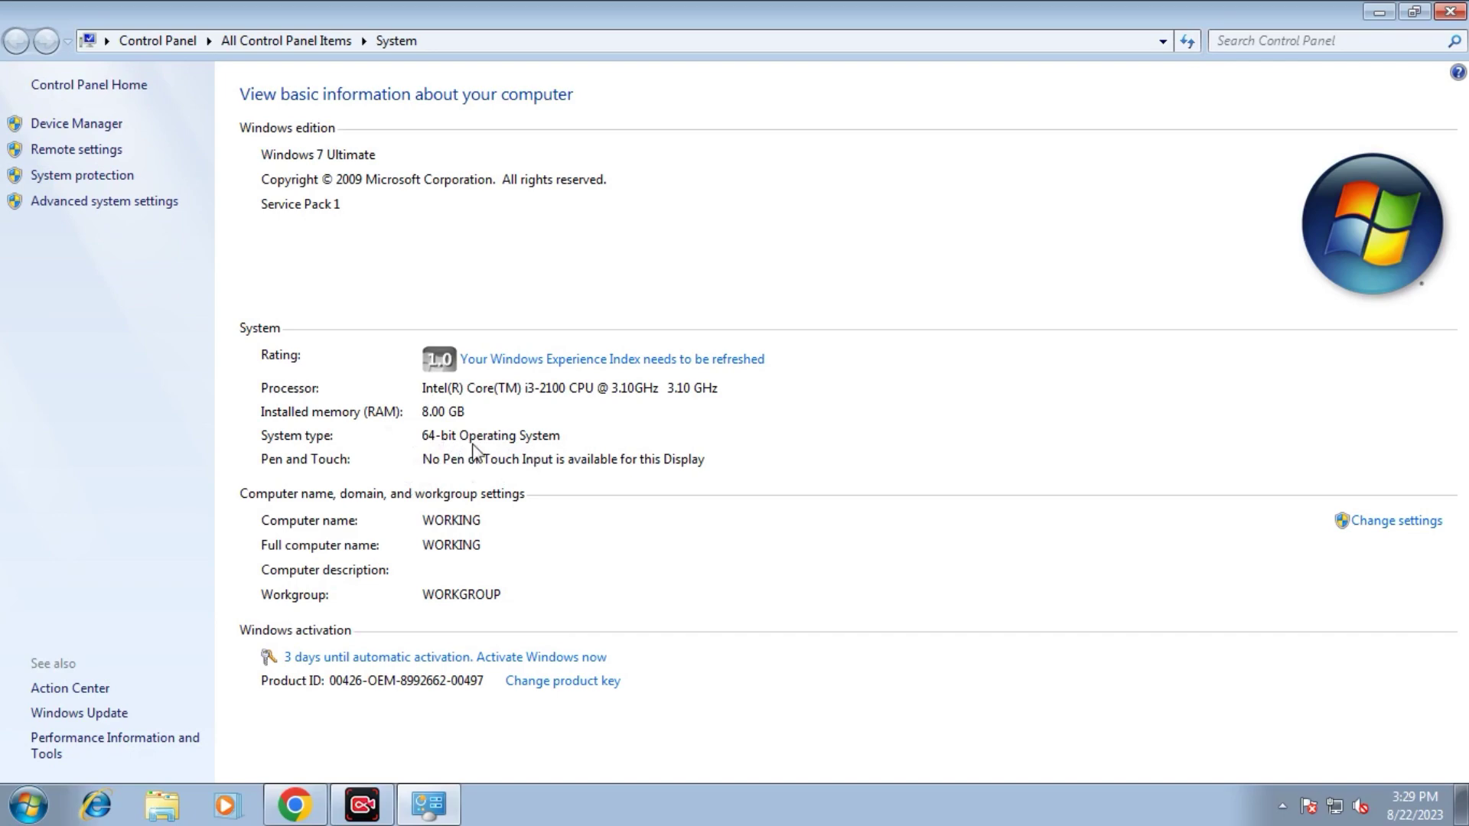
click(1451, 13)
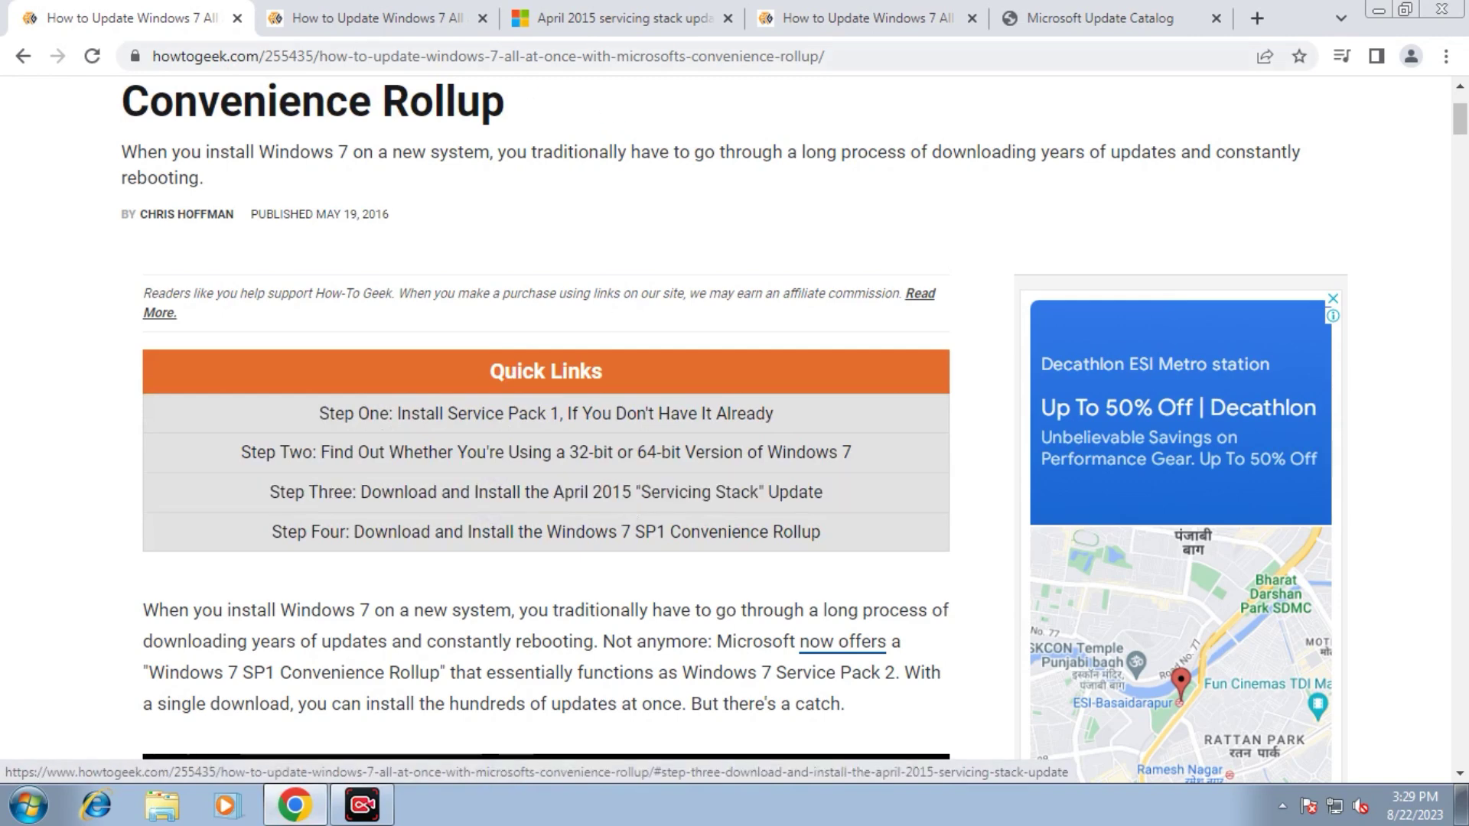
Step: Review the article's Step Three section and Microsoft's download page for the April 2015 servicing stack update
click(420, 27)
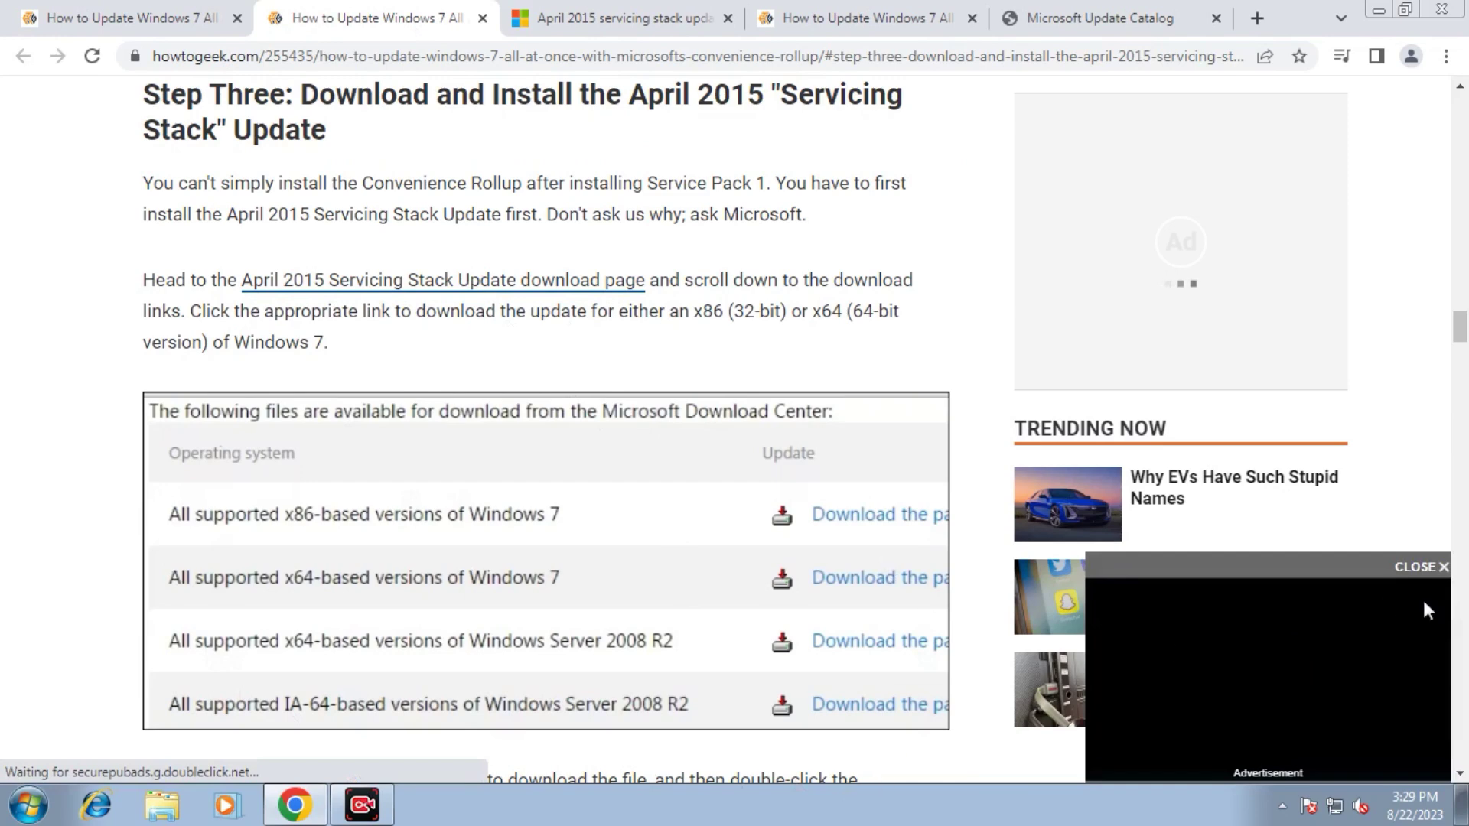
click(1440, 569)
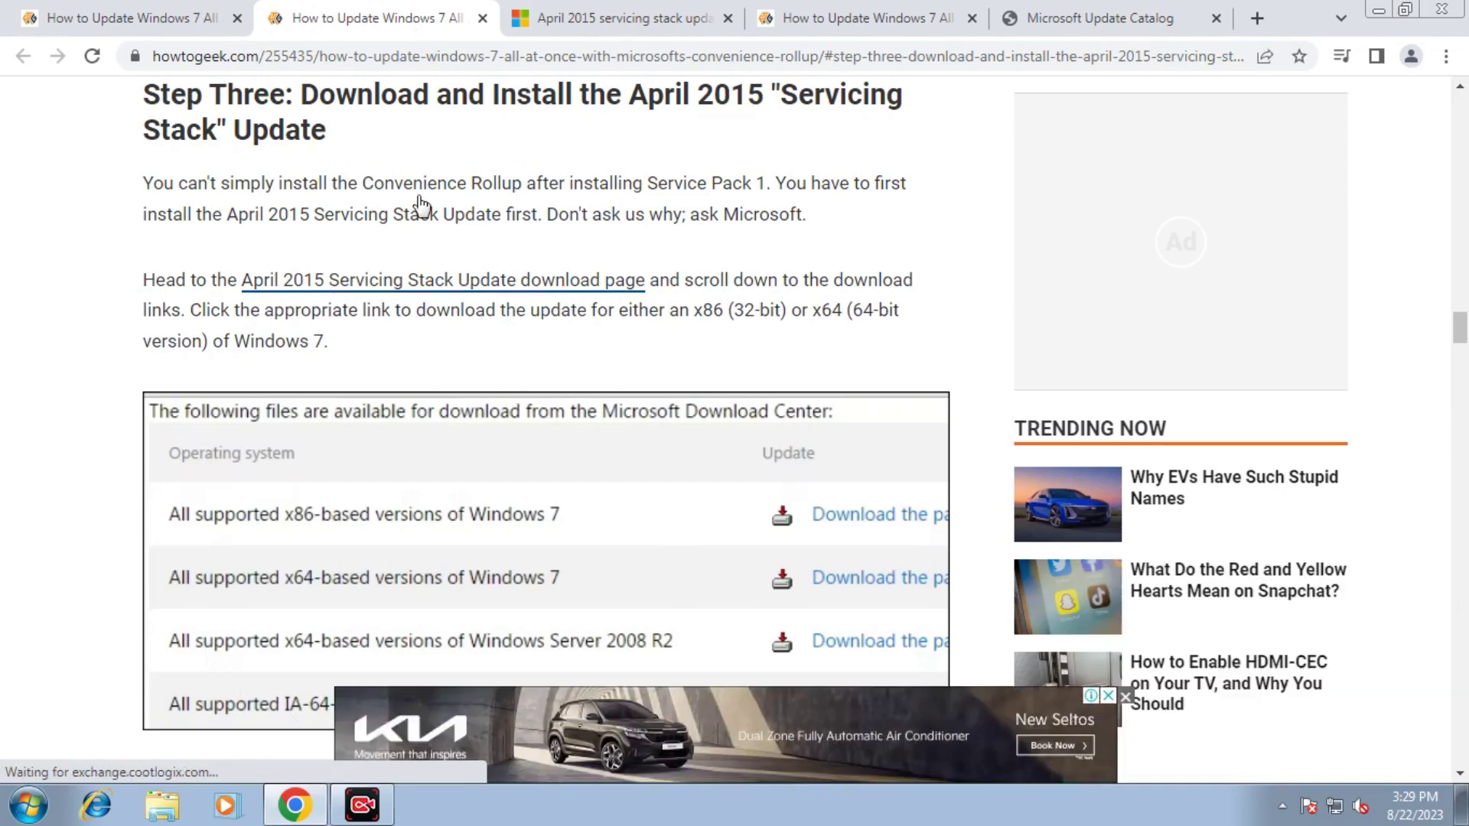
click(566, 20)
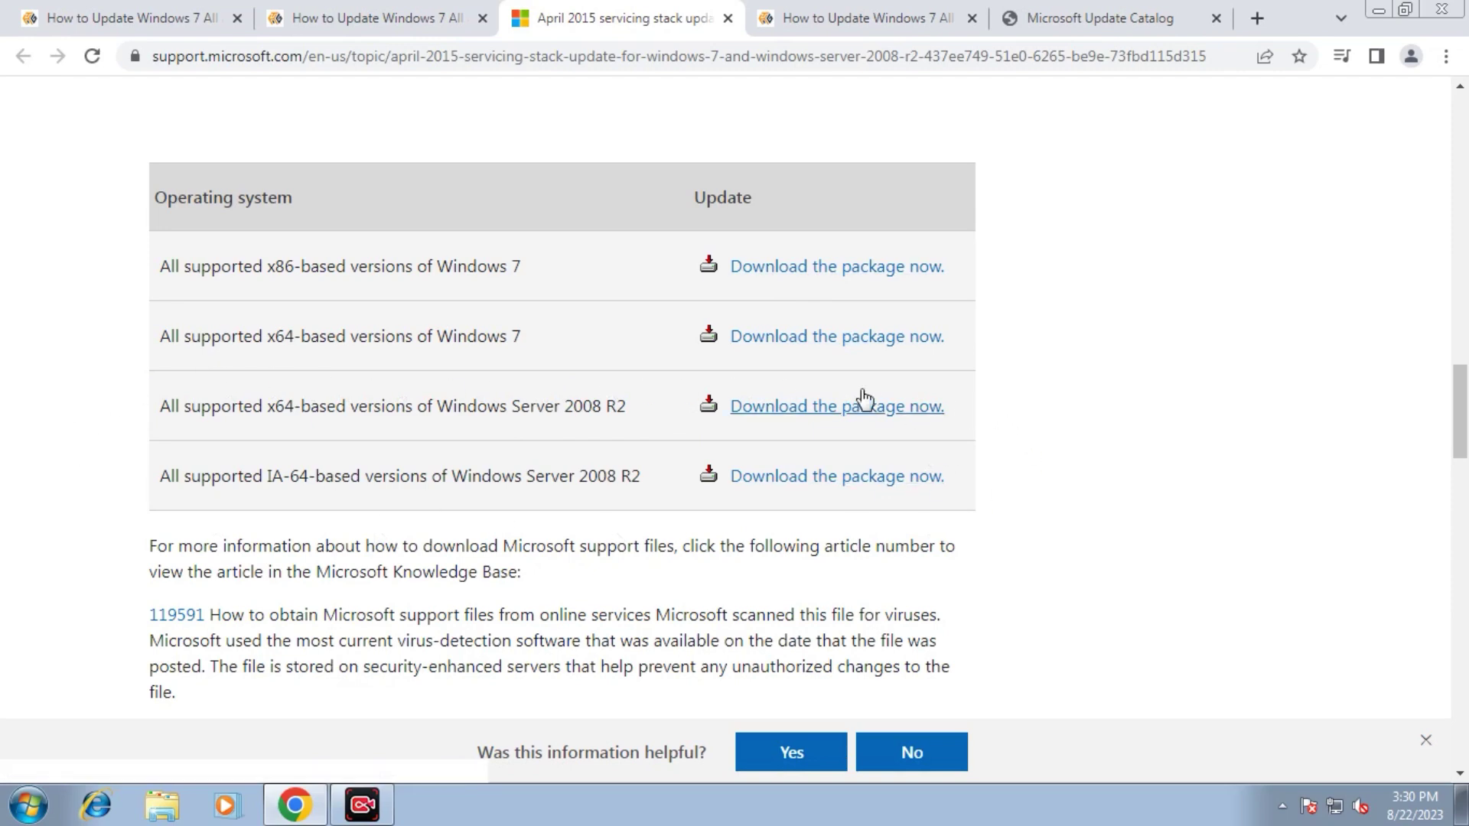
Step: Compare the article's Step Four quick link with the opened section on the Windows 7 SP1 Convenience Rollup
key(ctrl+1)
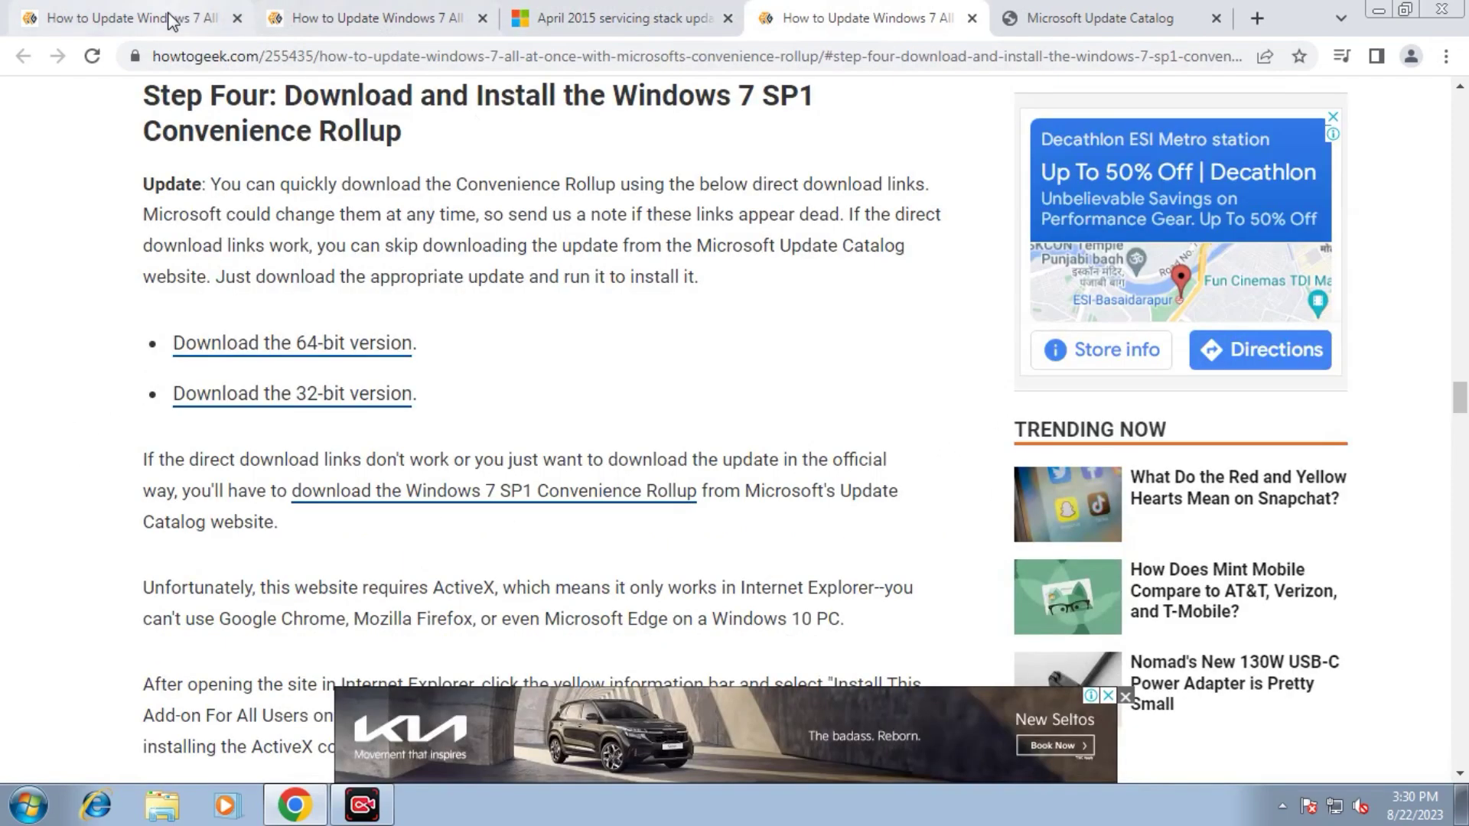
key(alt+Left)
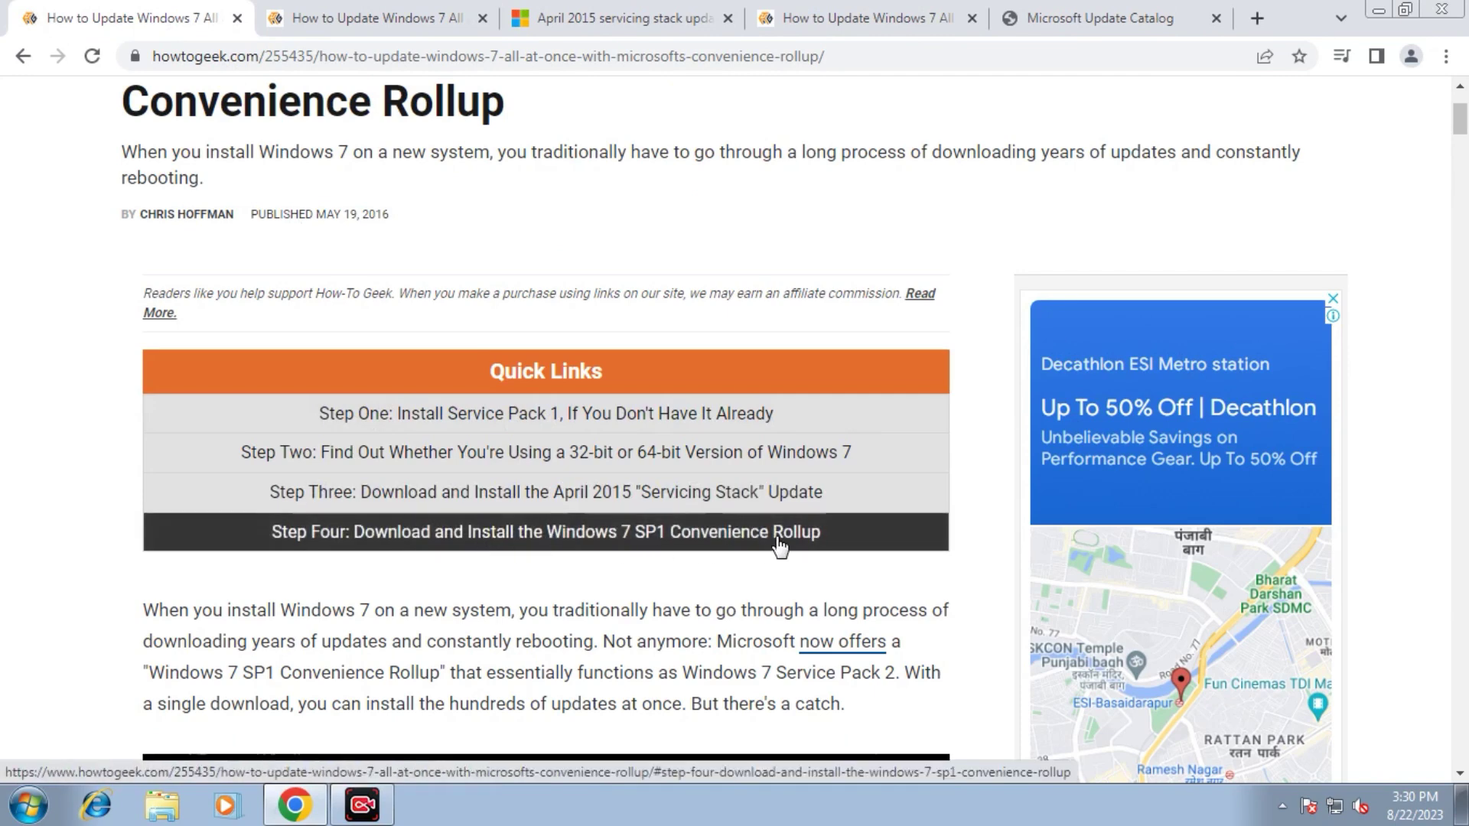
click(853, 23)
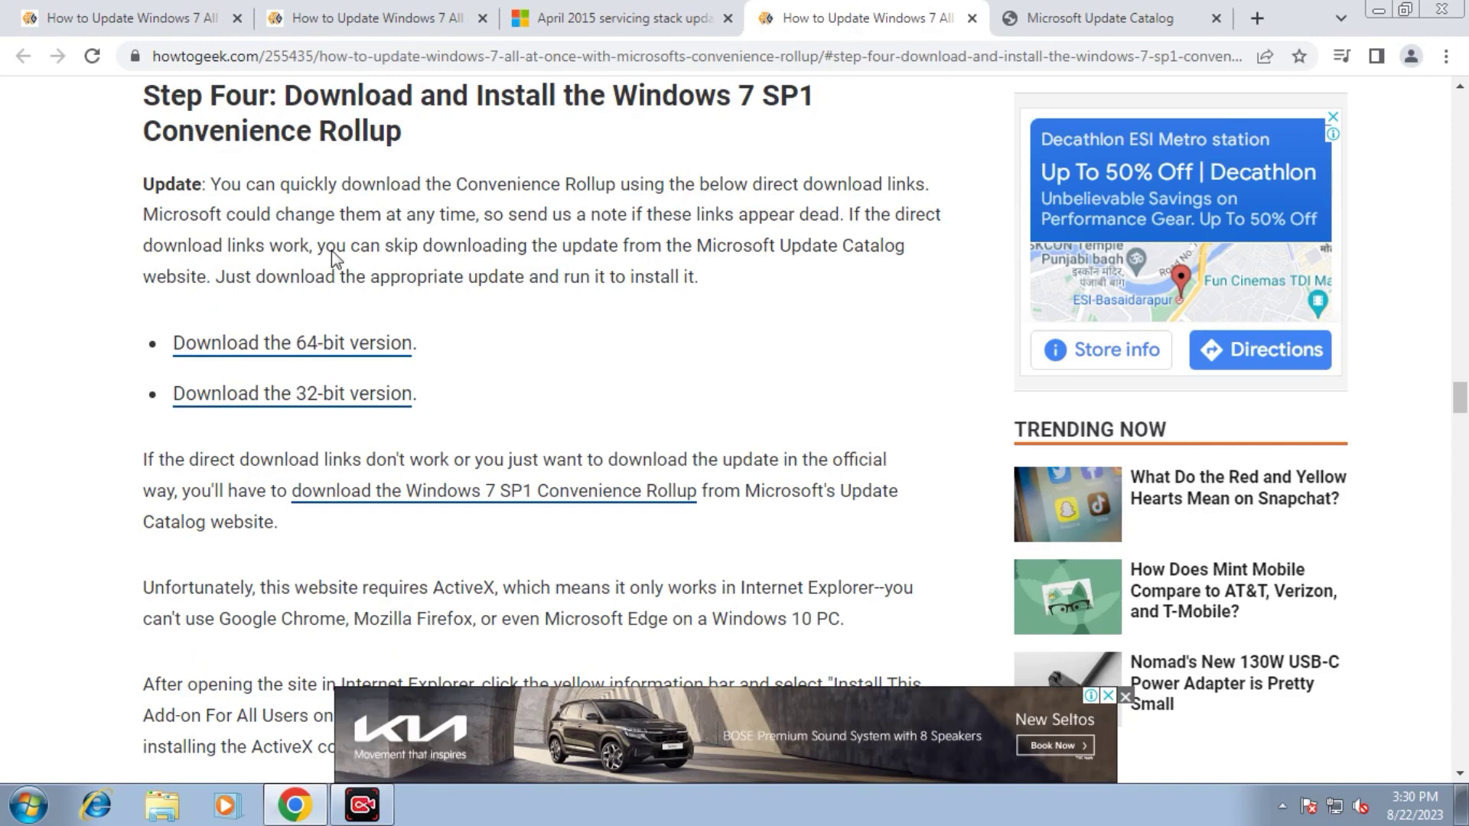
click(145, 19)
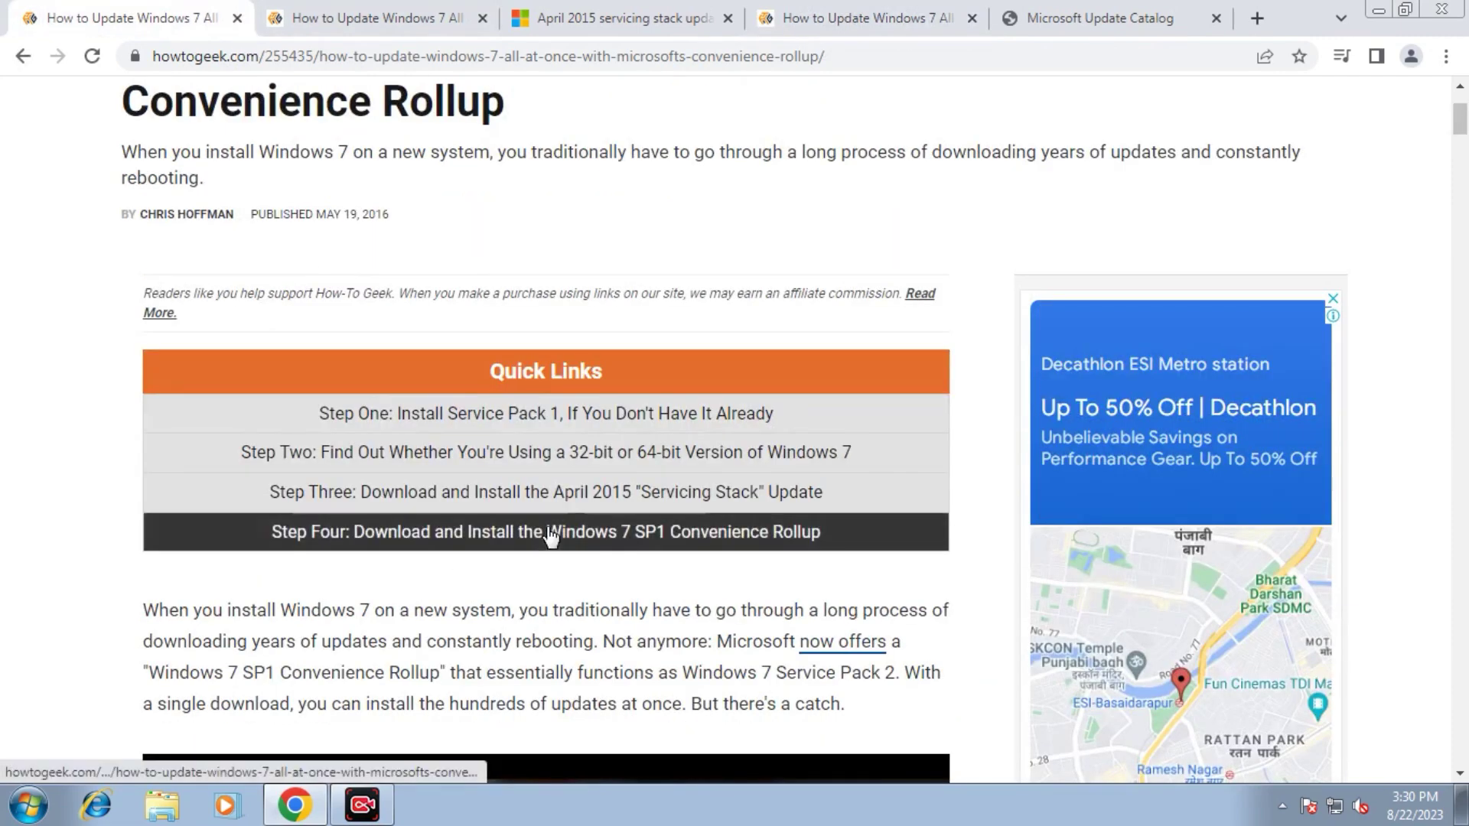
click(872, 25)
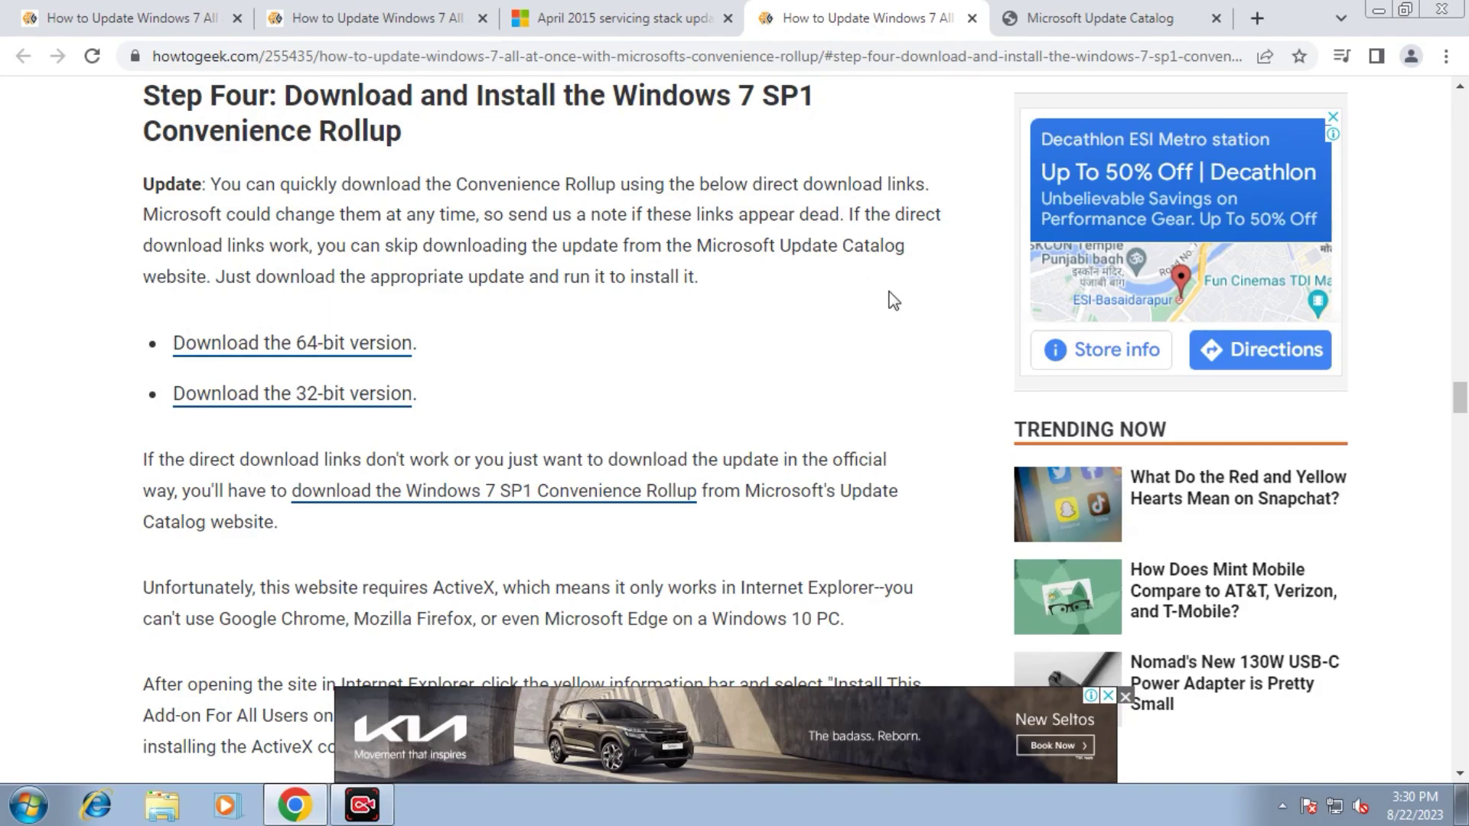
Step: Find the Step Four download links within the article and view the Microsoft Update Catalog page for 3125574, then minimize the browser
click(115, 23)
scroll(887, 337, down, 10)
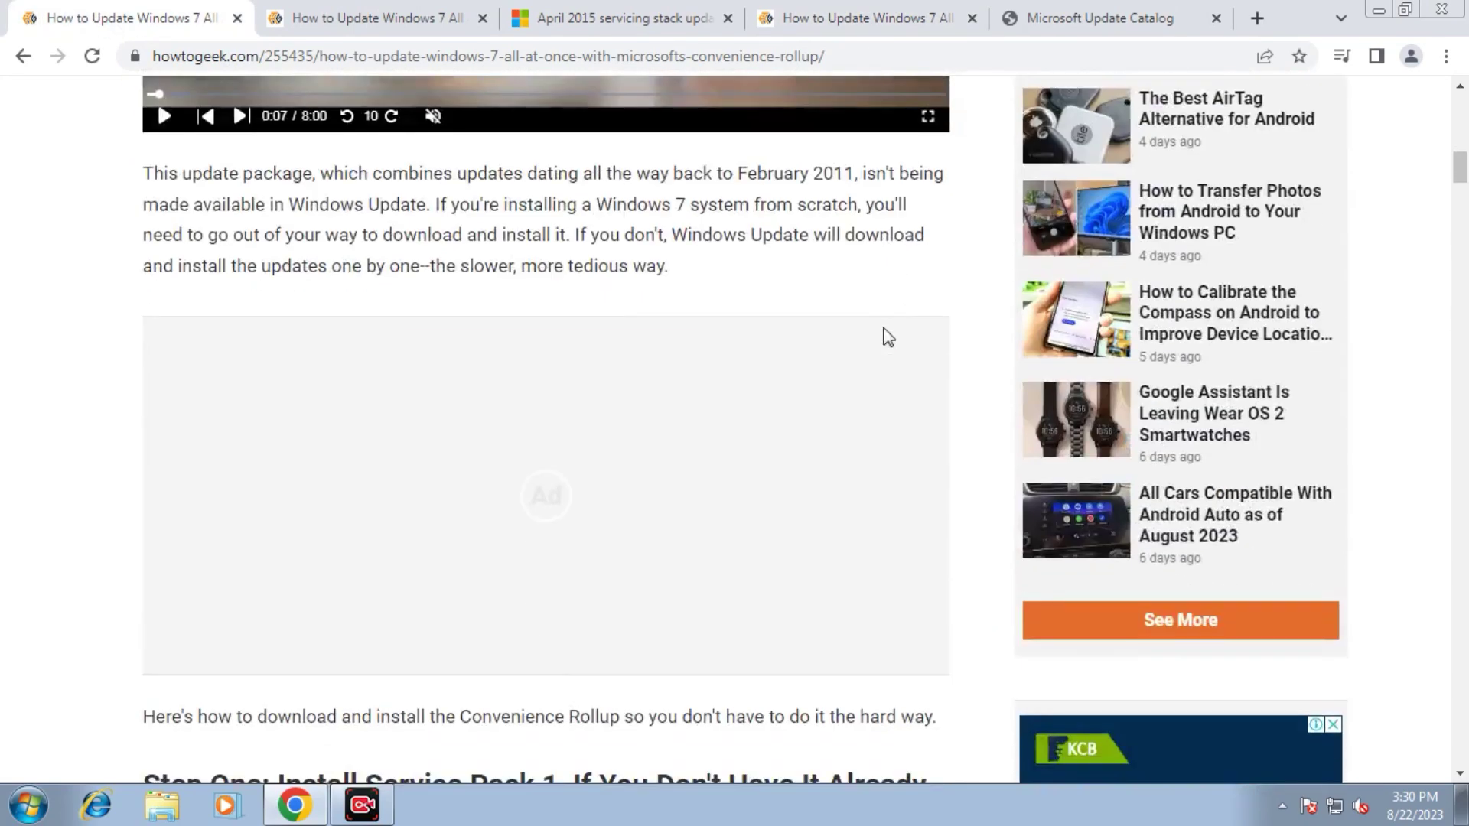
scroll(887, 337, down, 15)
scroll(887, 337, down, 15)
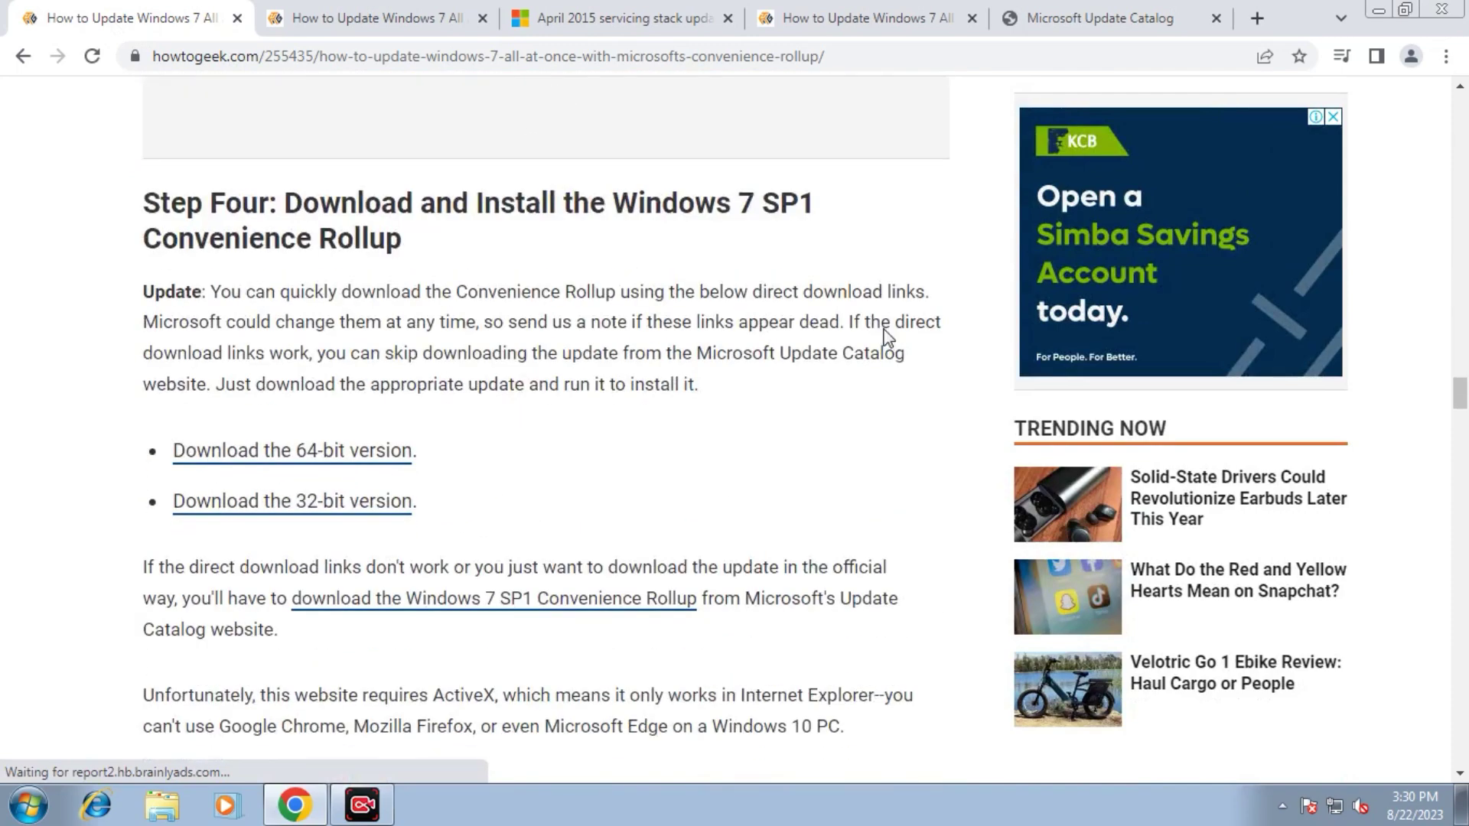
scroll(887, 337, down, 3)
click(834, 23)
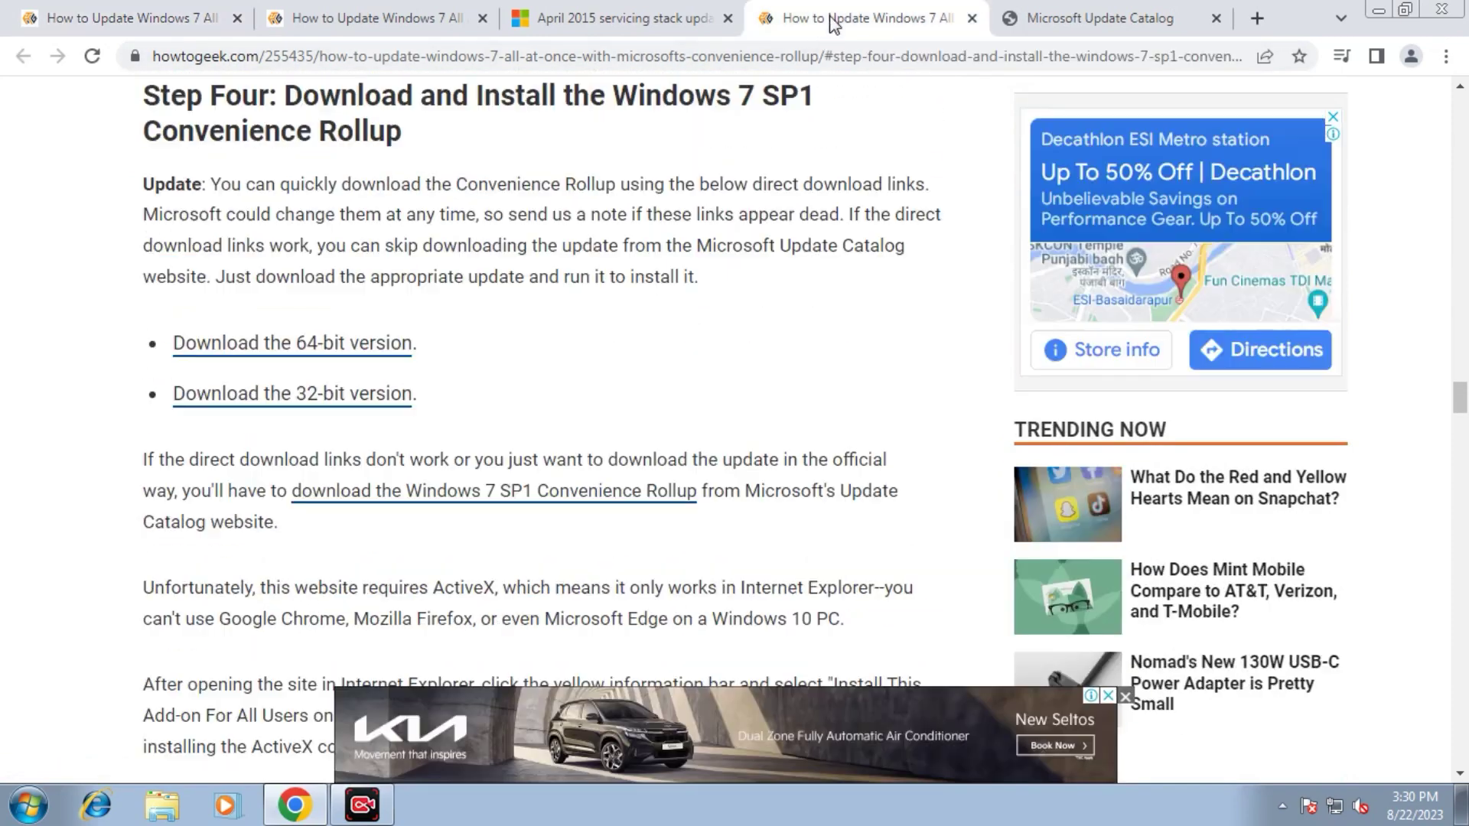
click(546, 495)
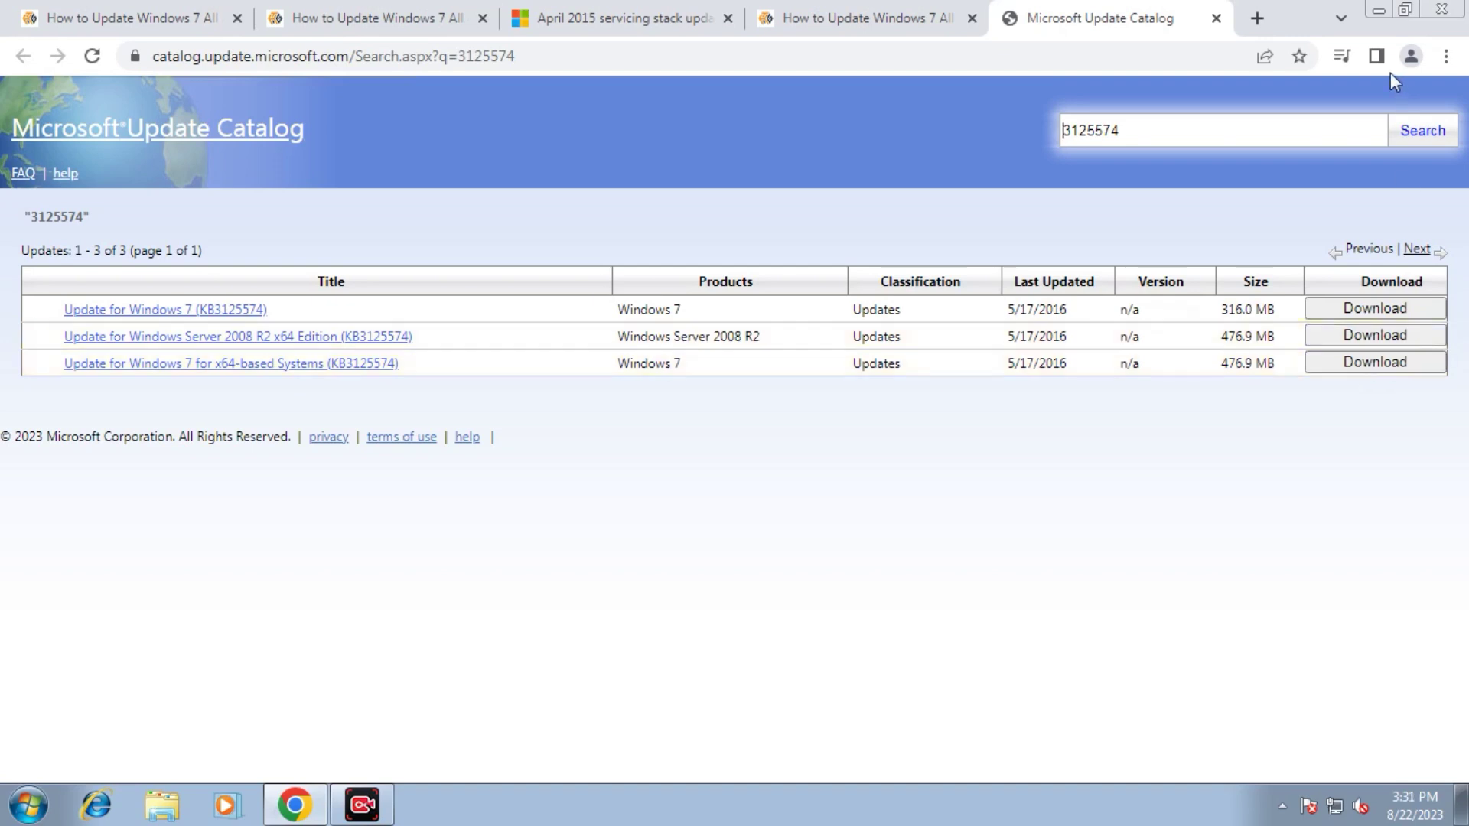
click(1377, 12)
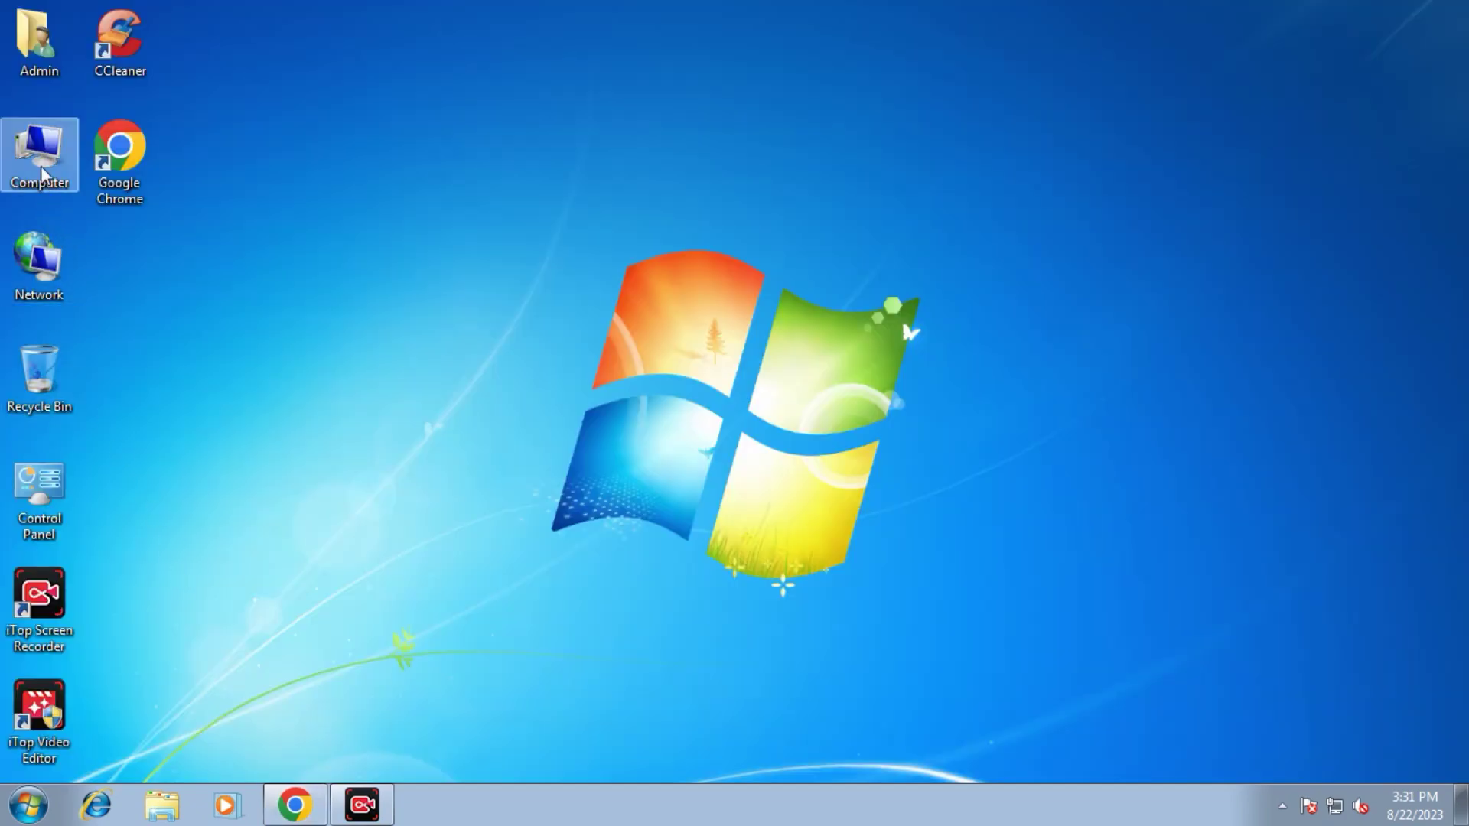
Step: Open Control Panel, try the Category view, and display all items as large icons
double_click(47, 497)
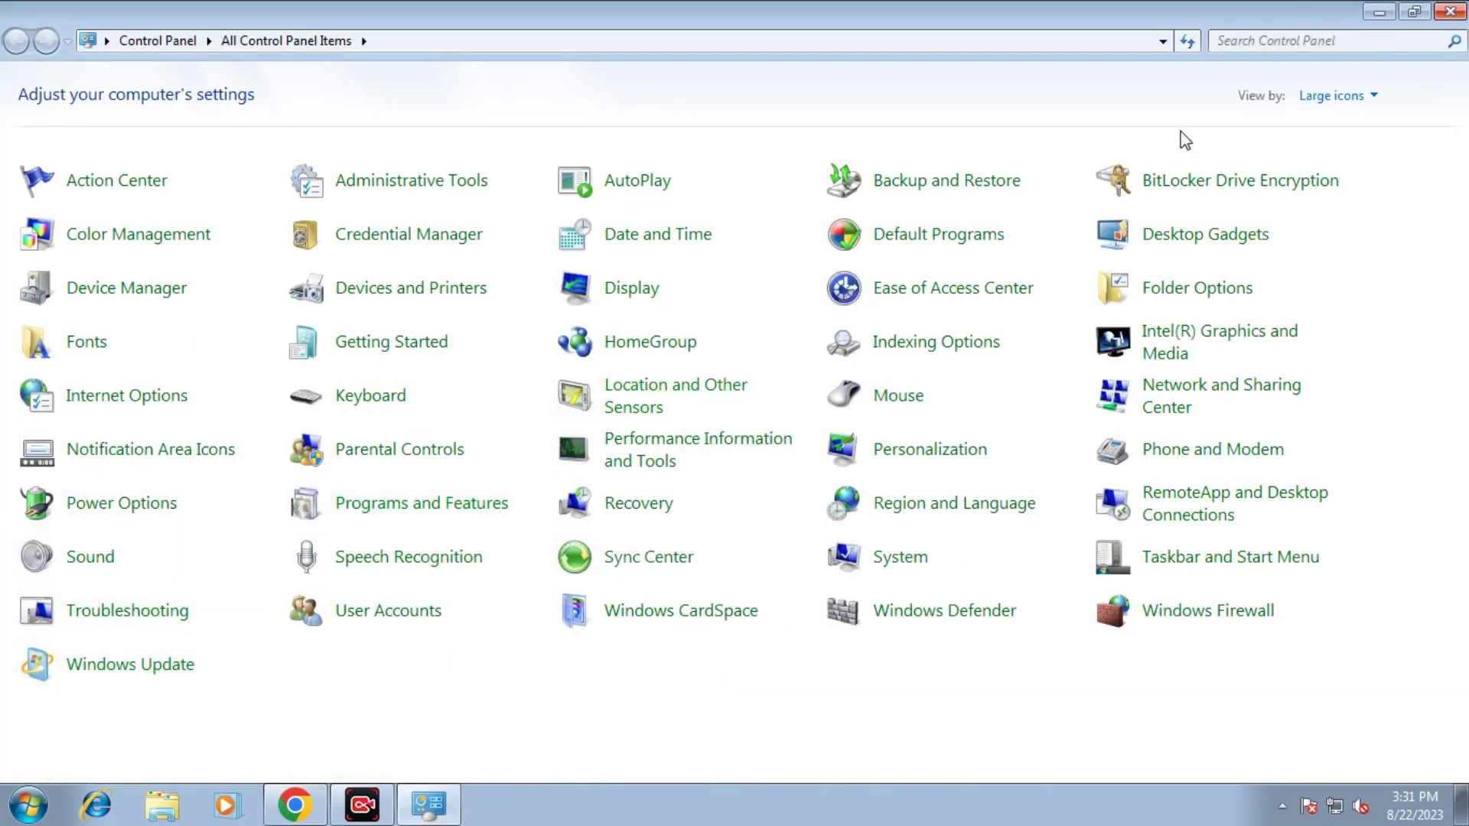
click(1332, 96)
click(1348, 122)
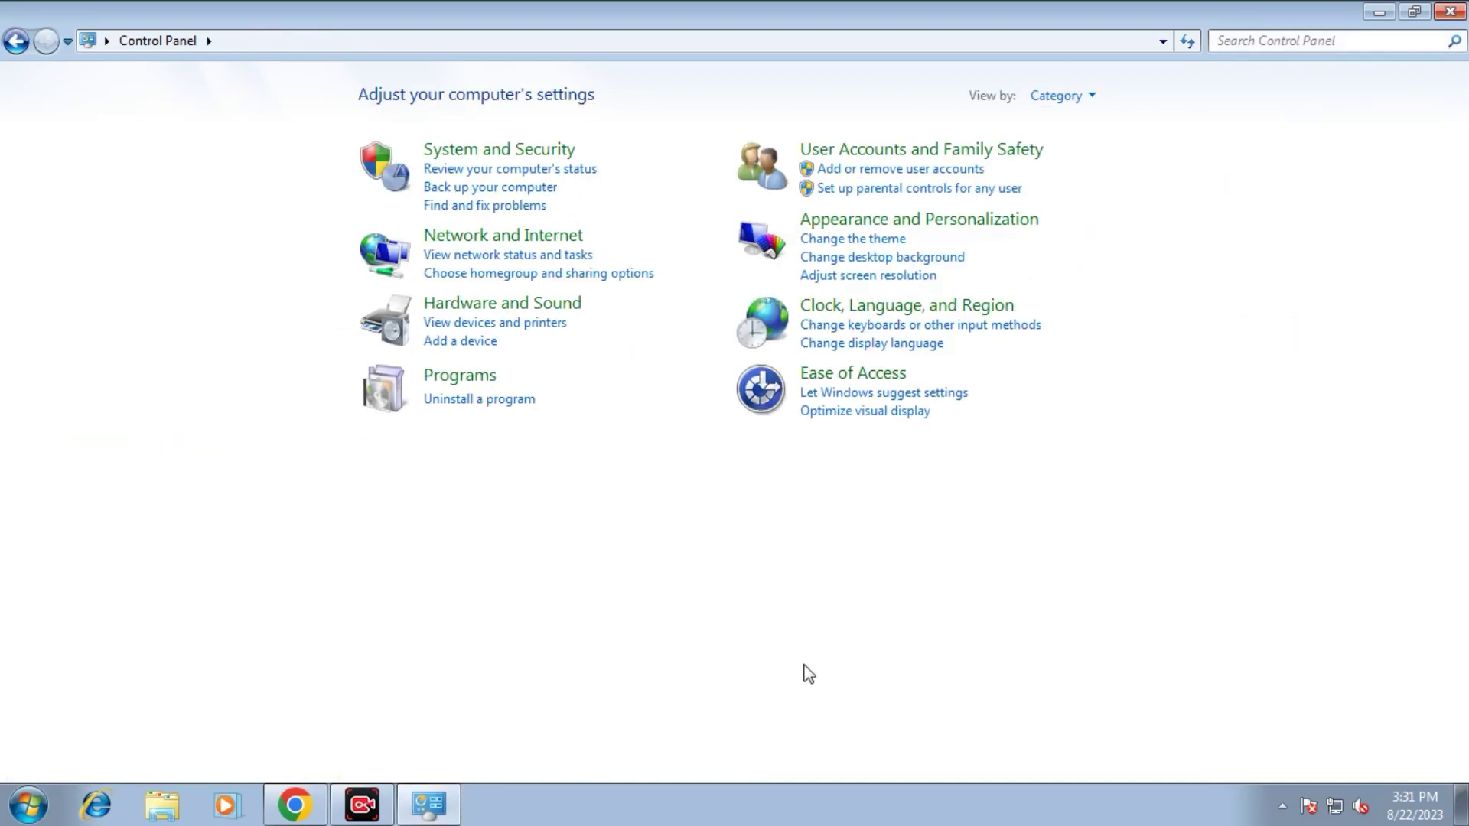
click(1075, 105)
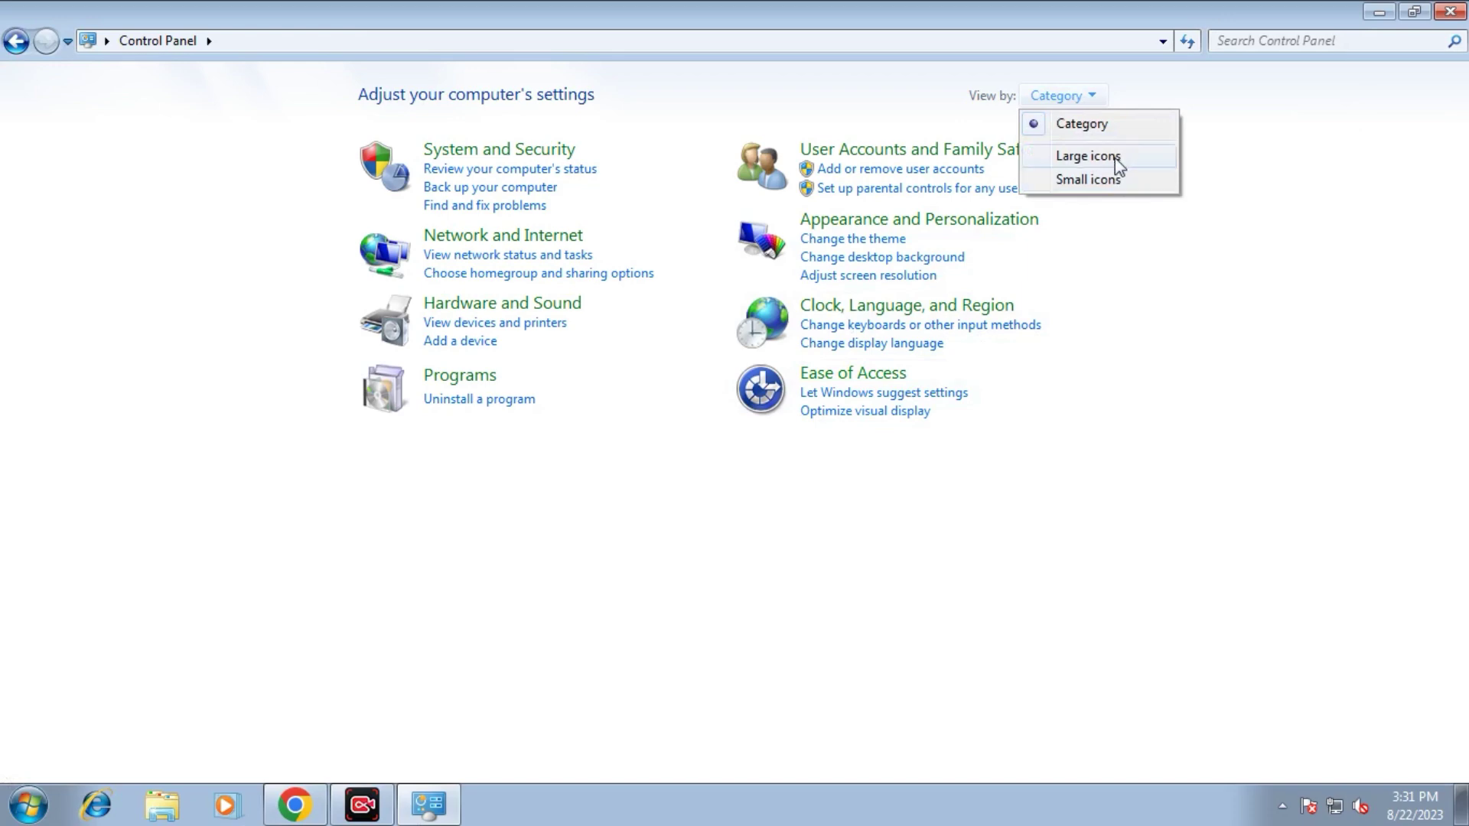
click(1114, 159)
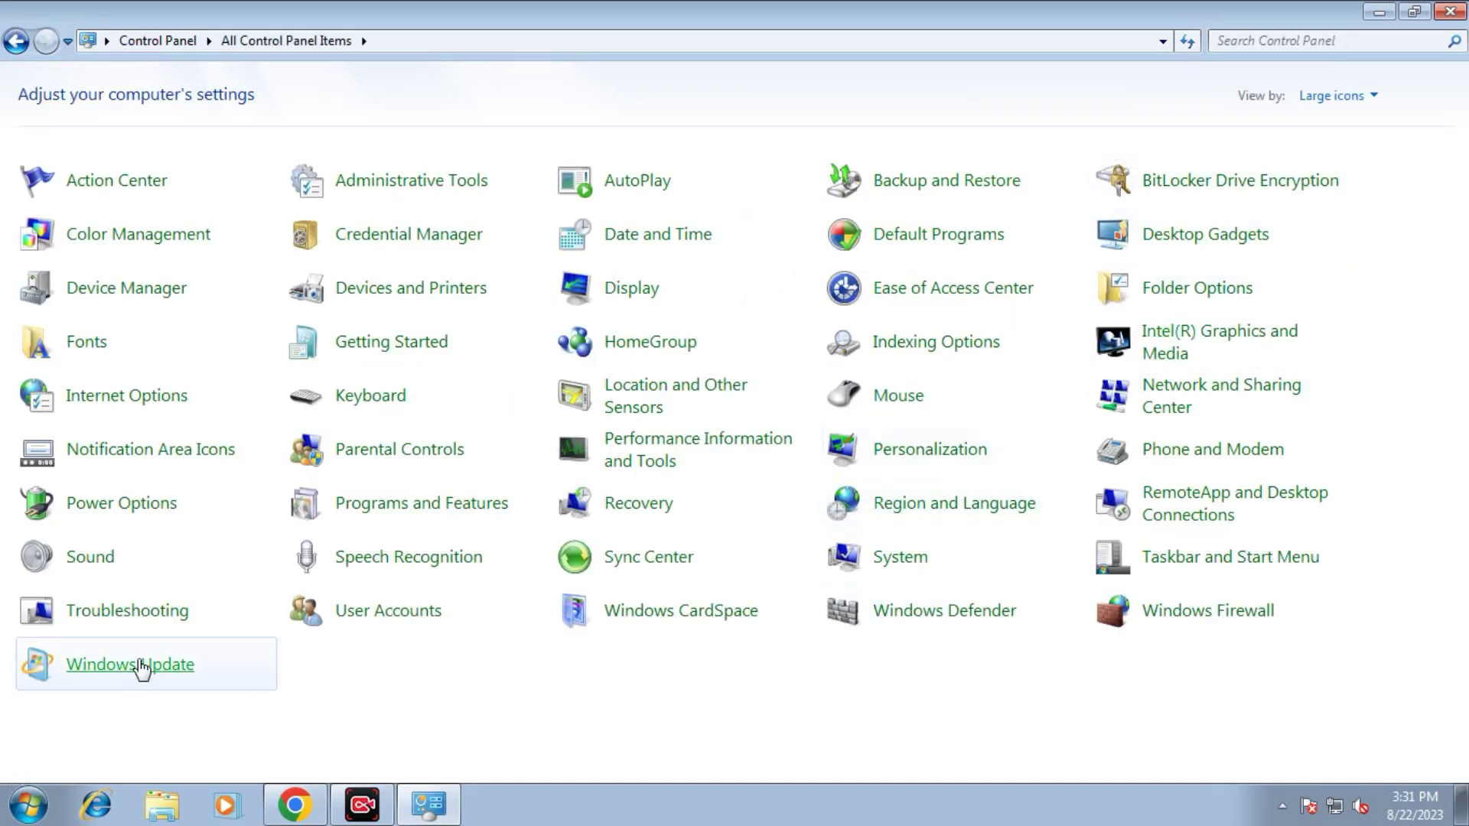
Step: Open Windows Update and review the update history
click(122, 664)
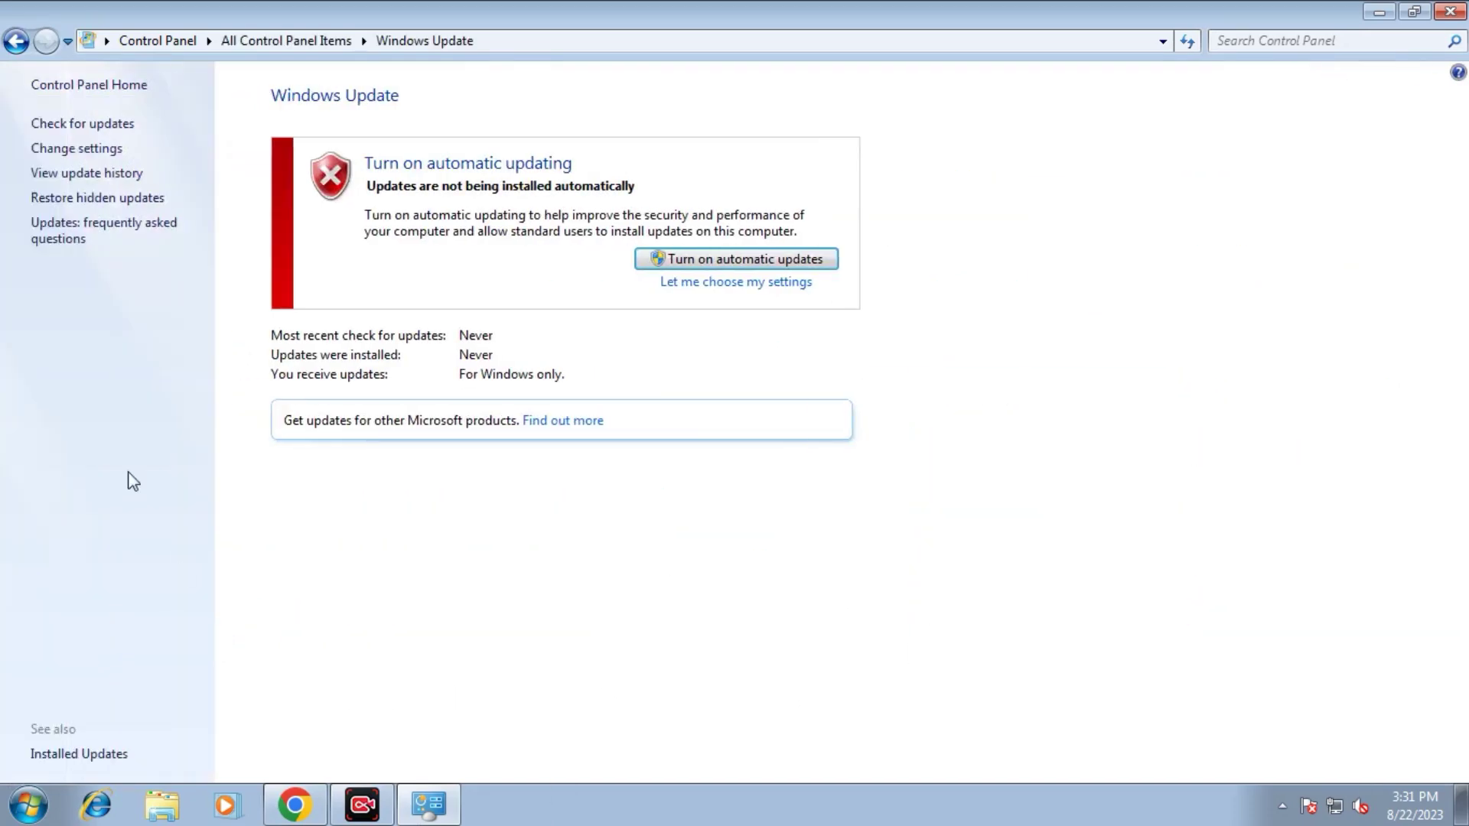
click(91, 175)
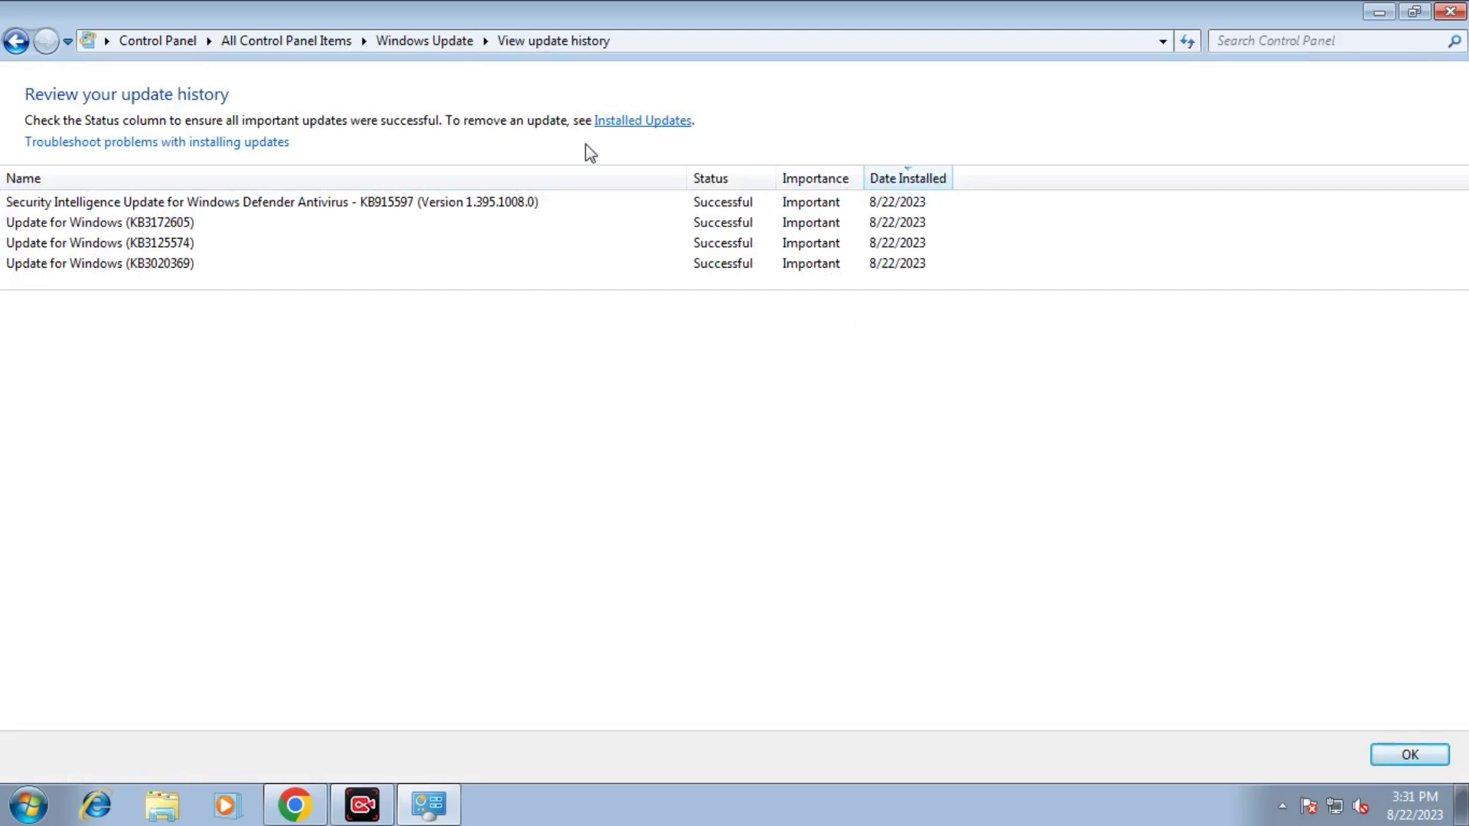
click(1410, 755)
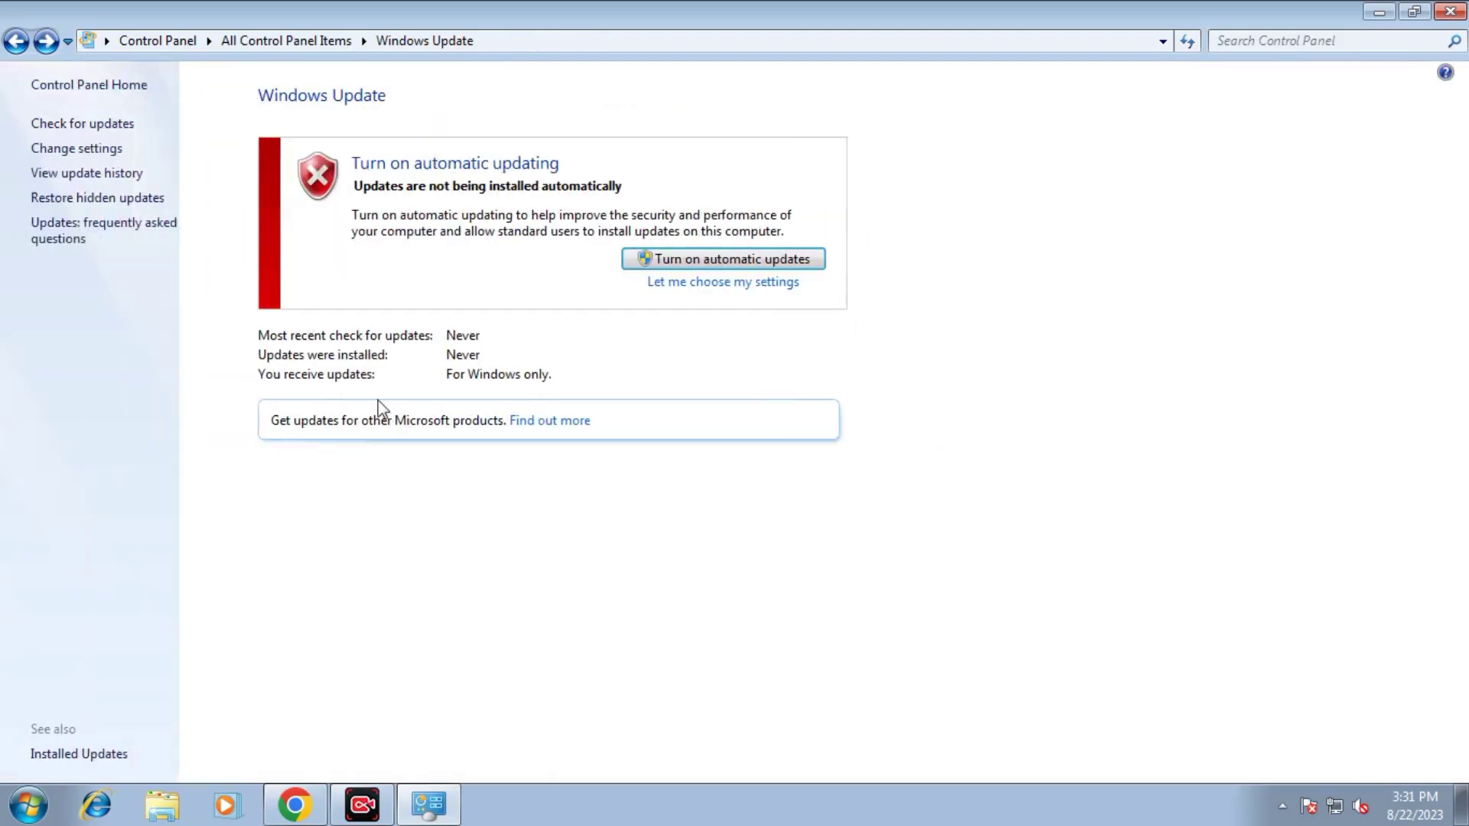
Step: Open the Windows Update change settings page and examine the available options for important updates without selecting one
click(100, 149)
click(576, 245)
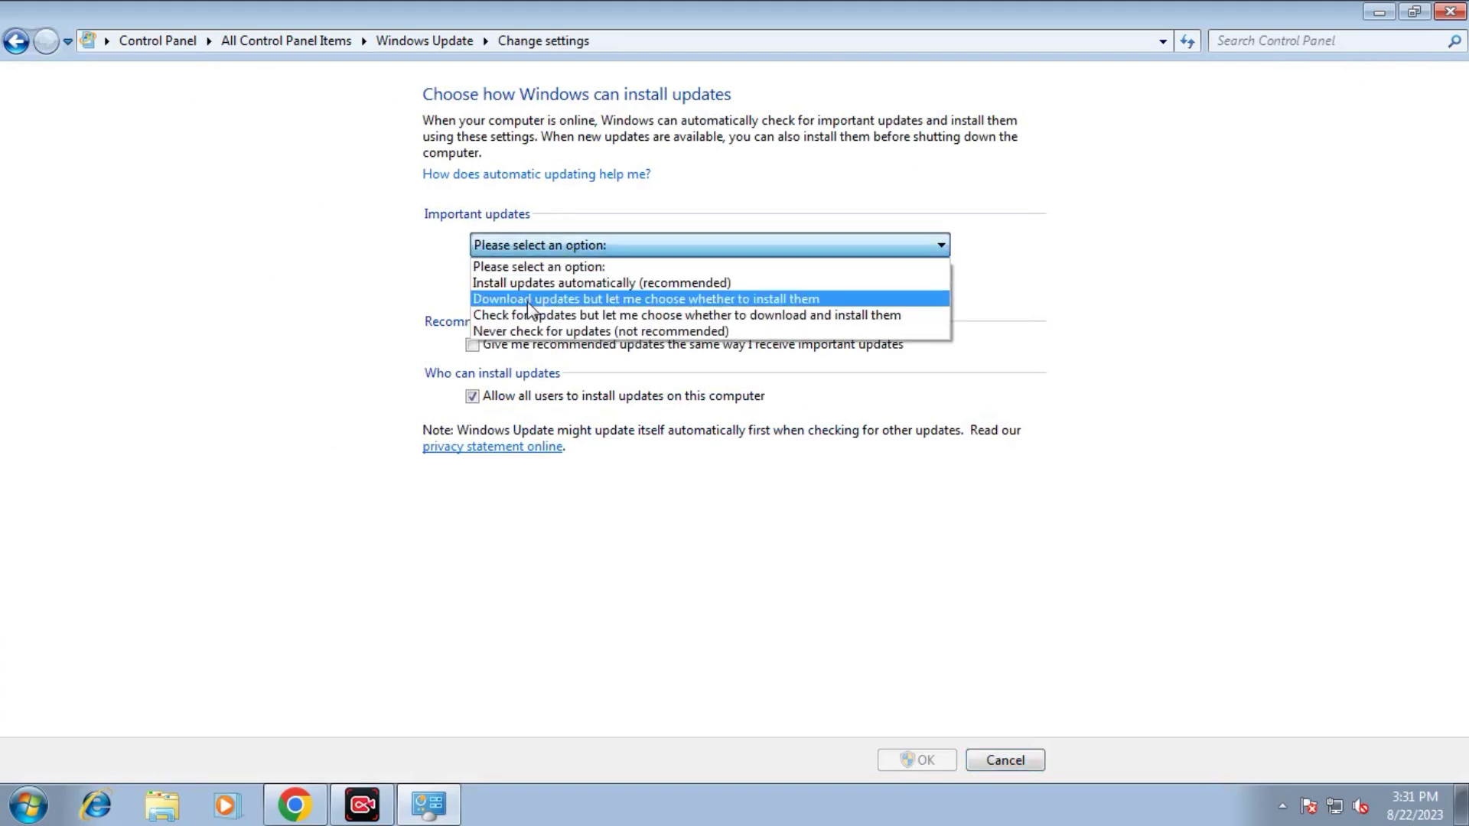
click(265, 310)
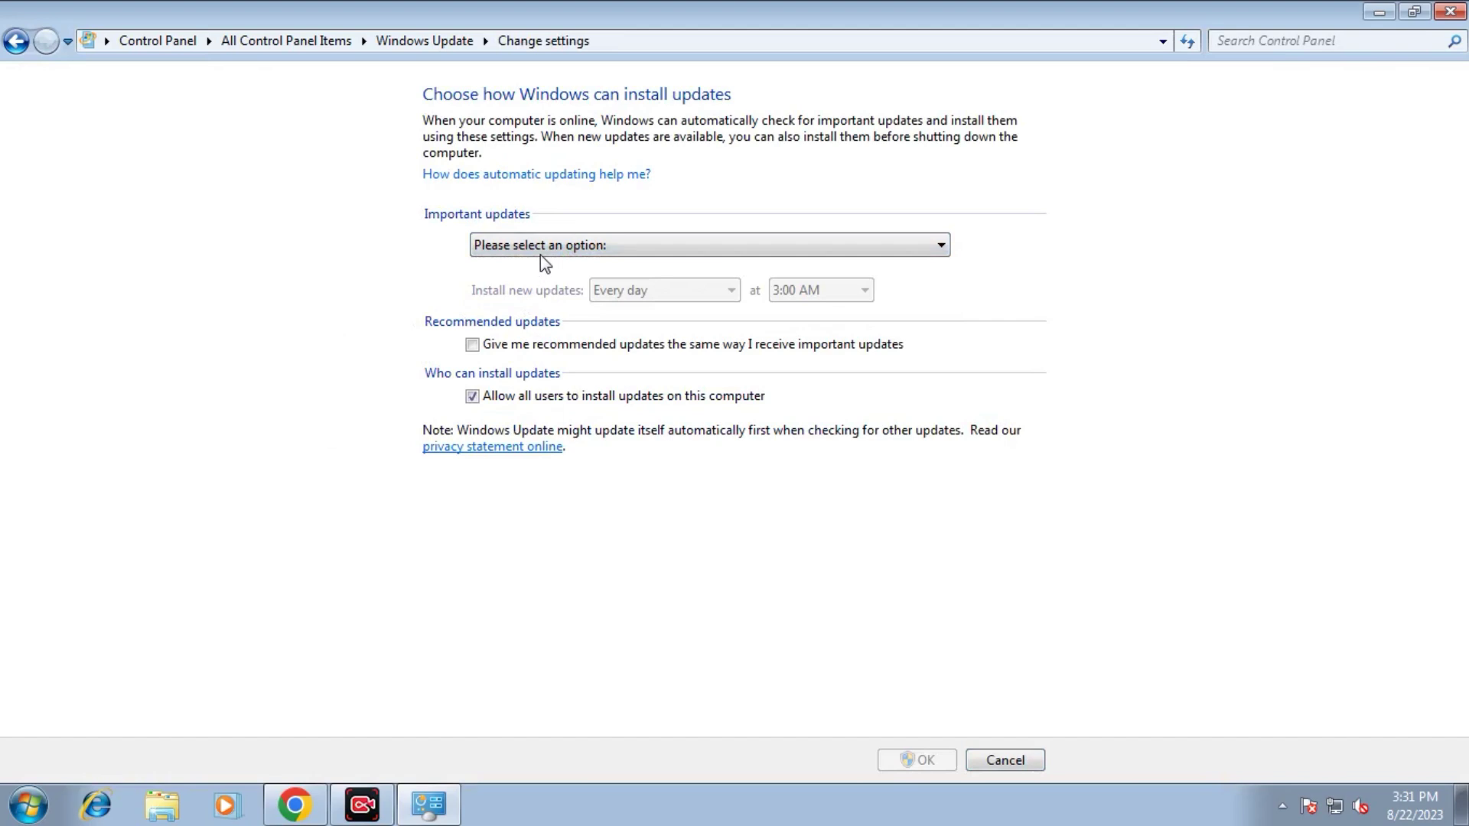
click(520, 246)
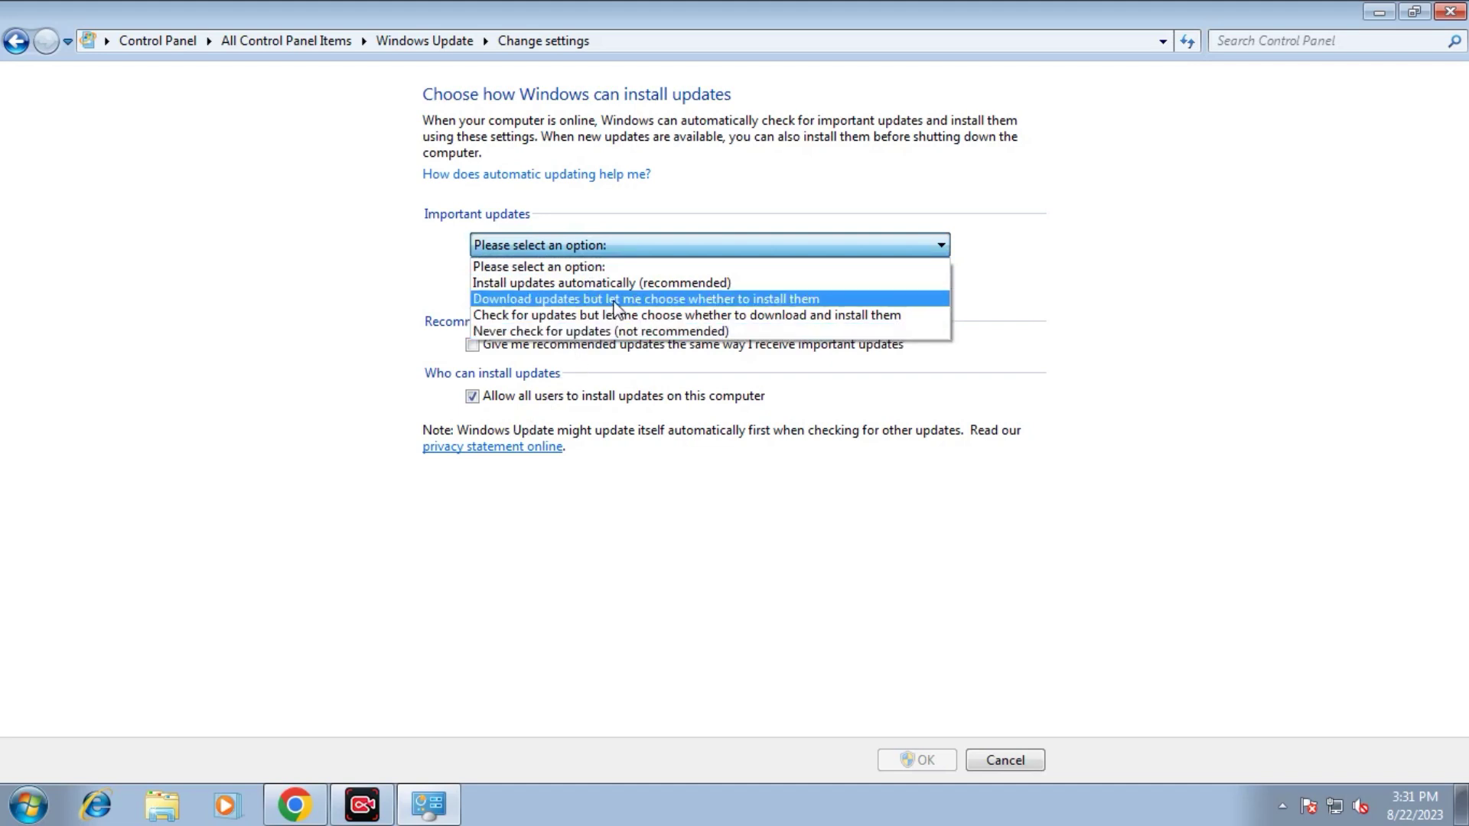
click(750, 673)
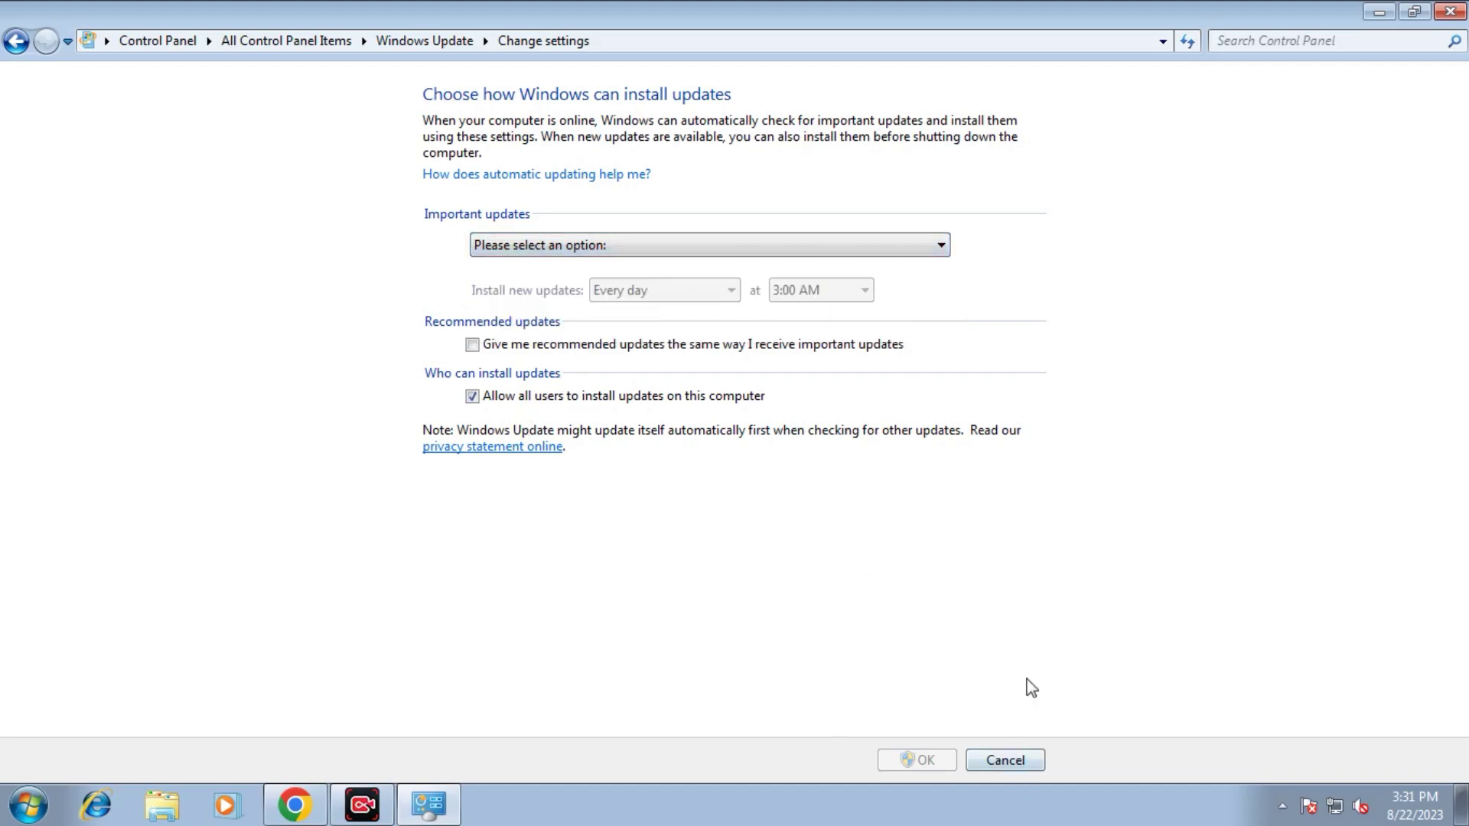
Step: Close Control Panel, reopen Windows Update from a new Control Panel window, and view its change settings page
click(1448, 14)
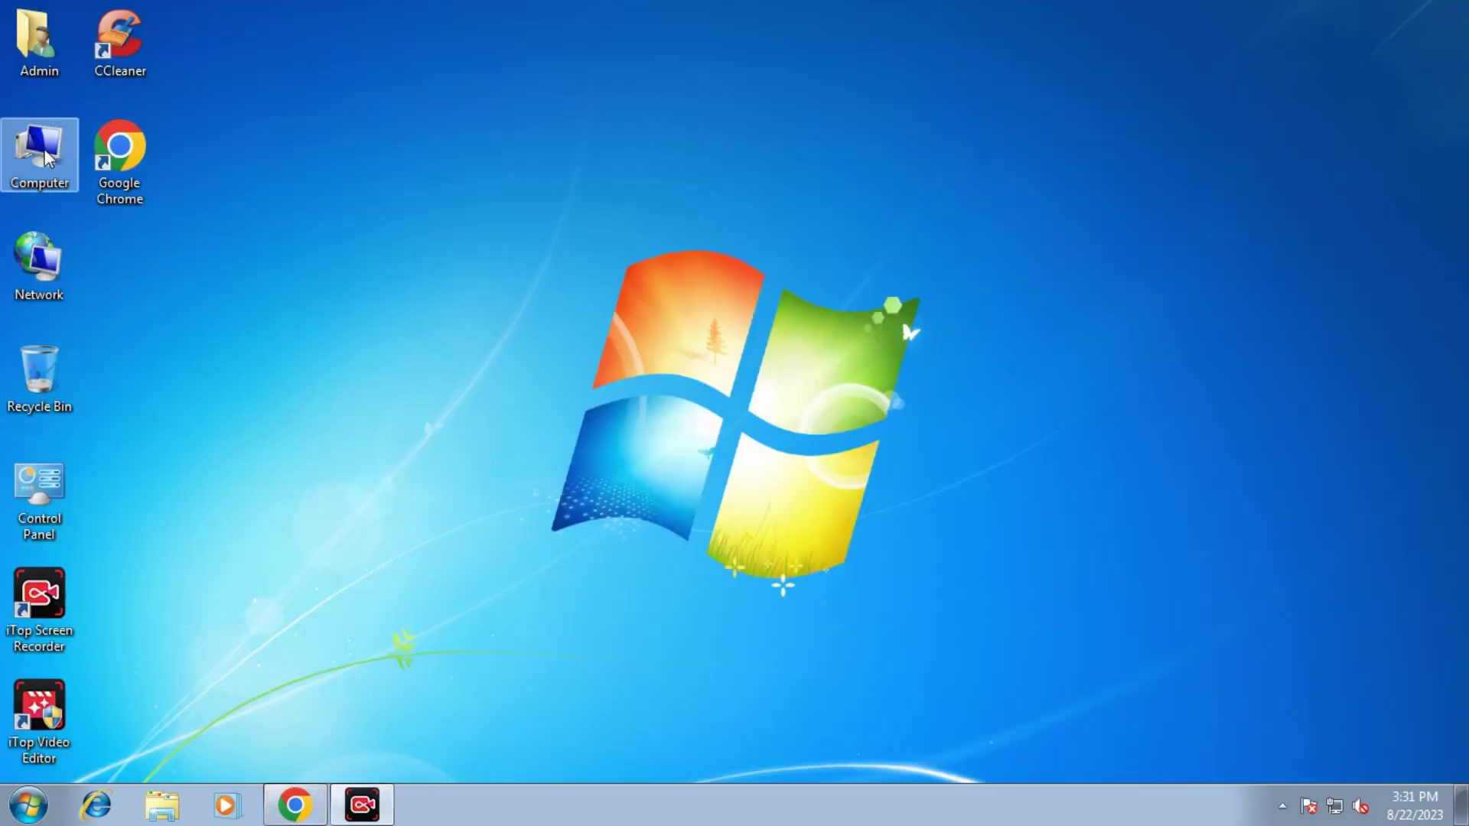
double_click(43, 502)
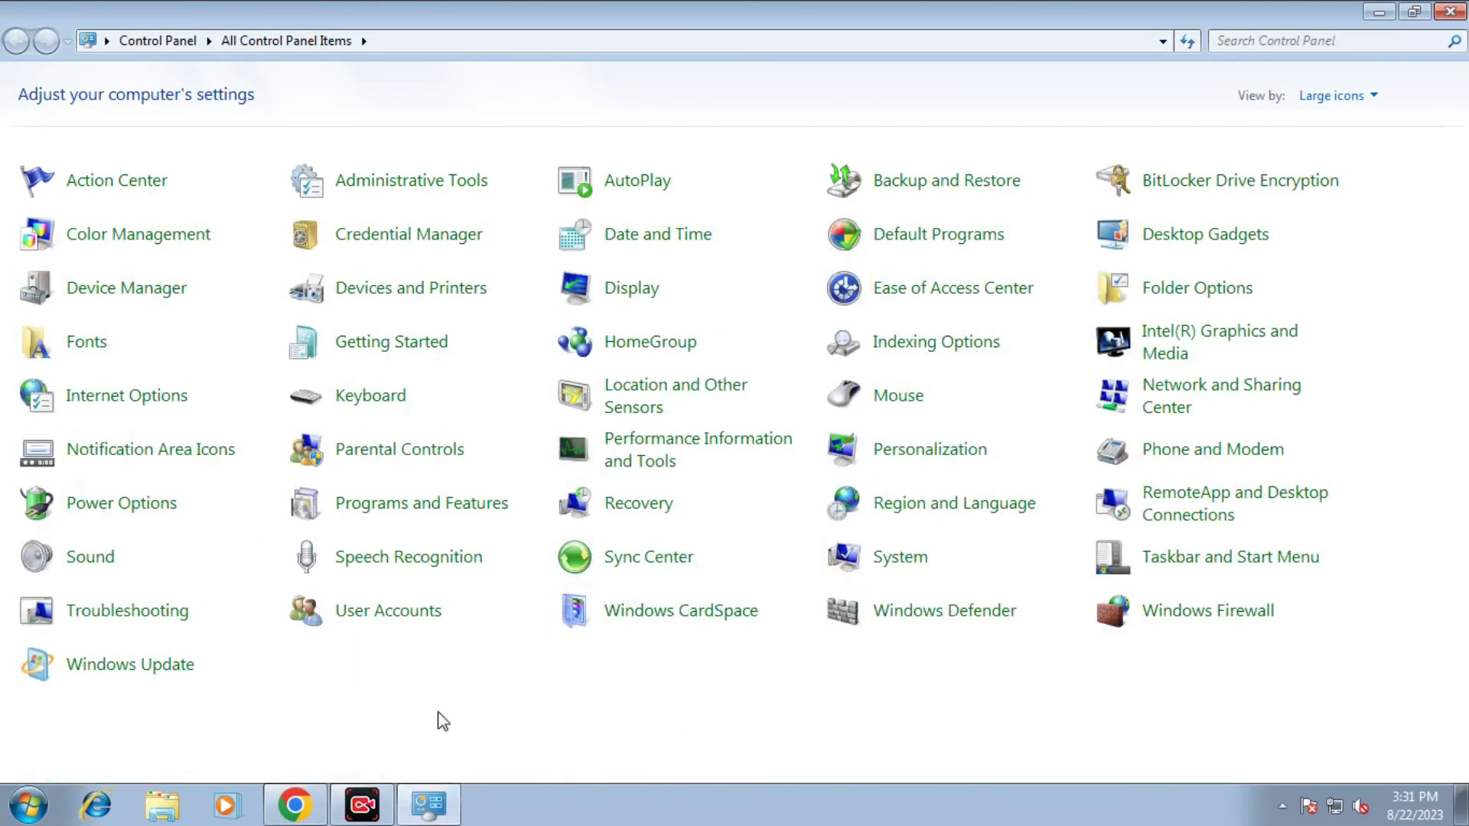
click(130, 665)
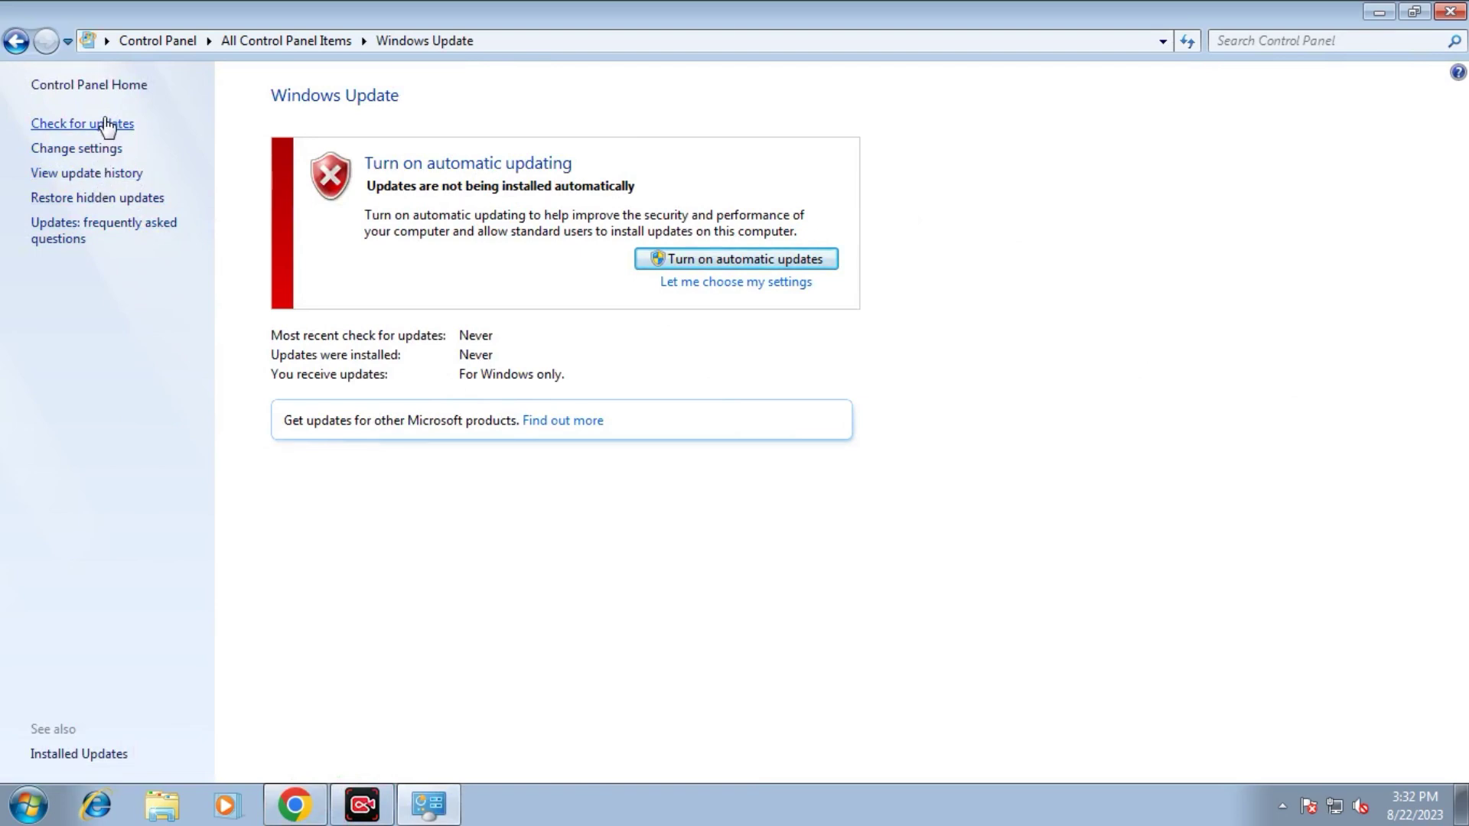
click(103, 150)
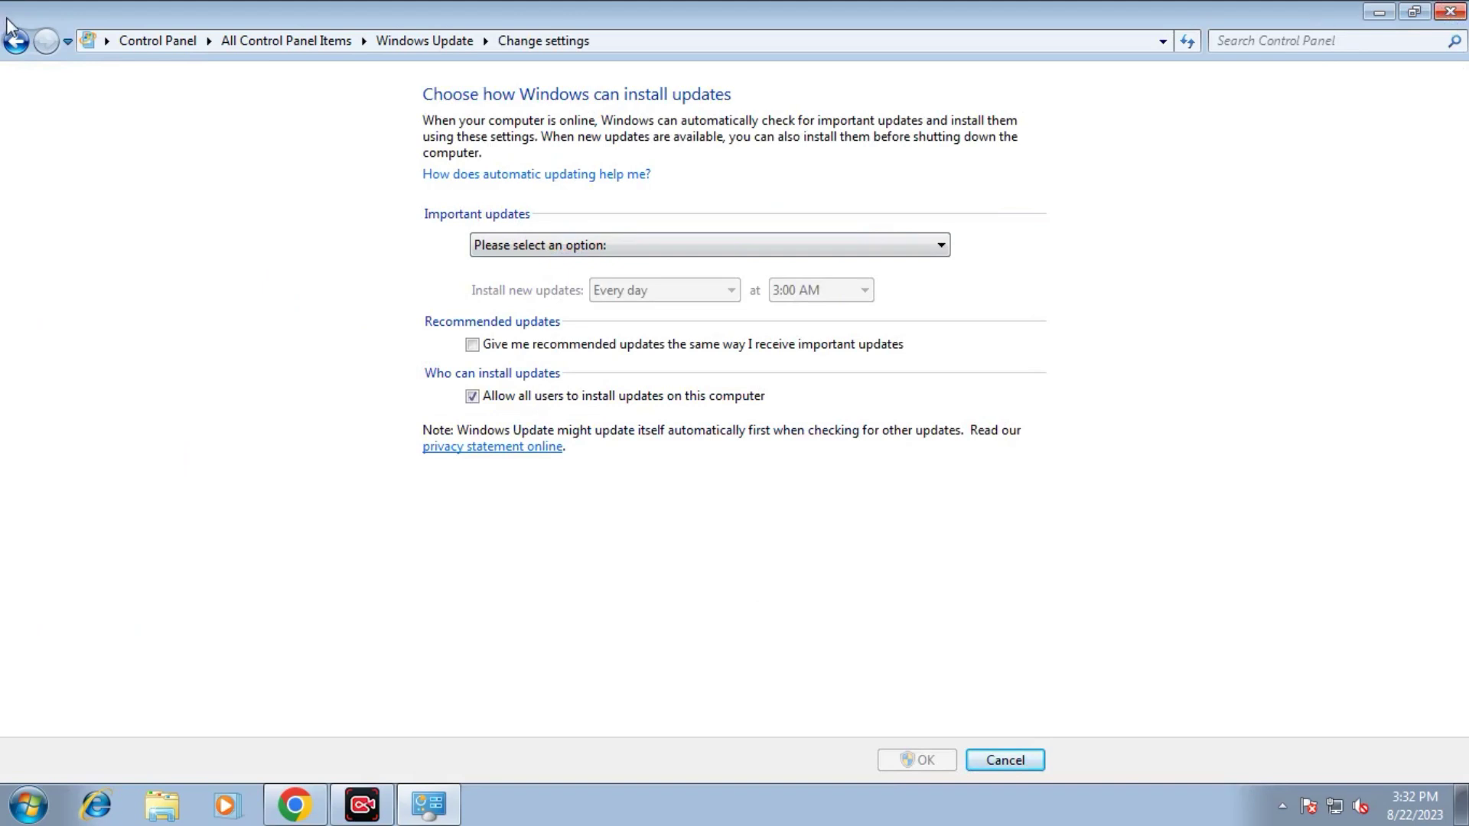
click(31, 43)
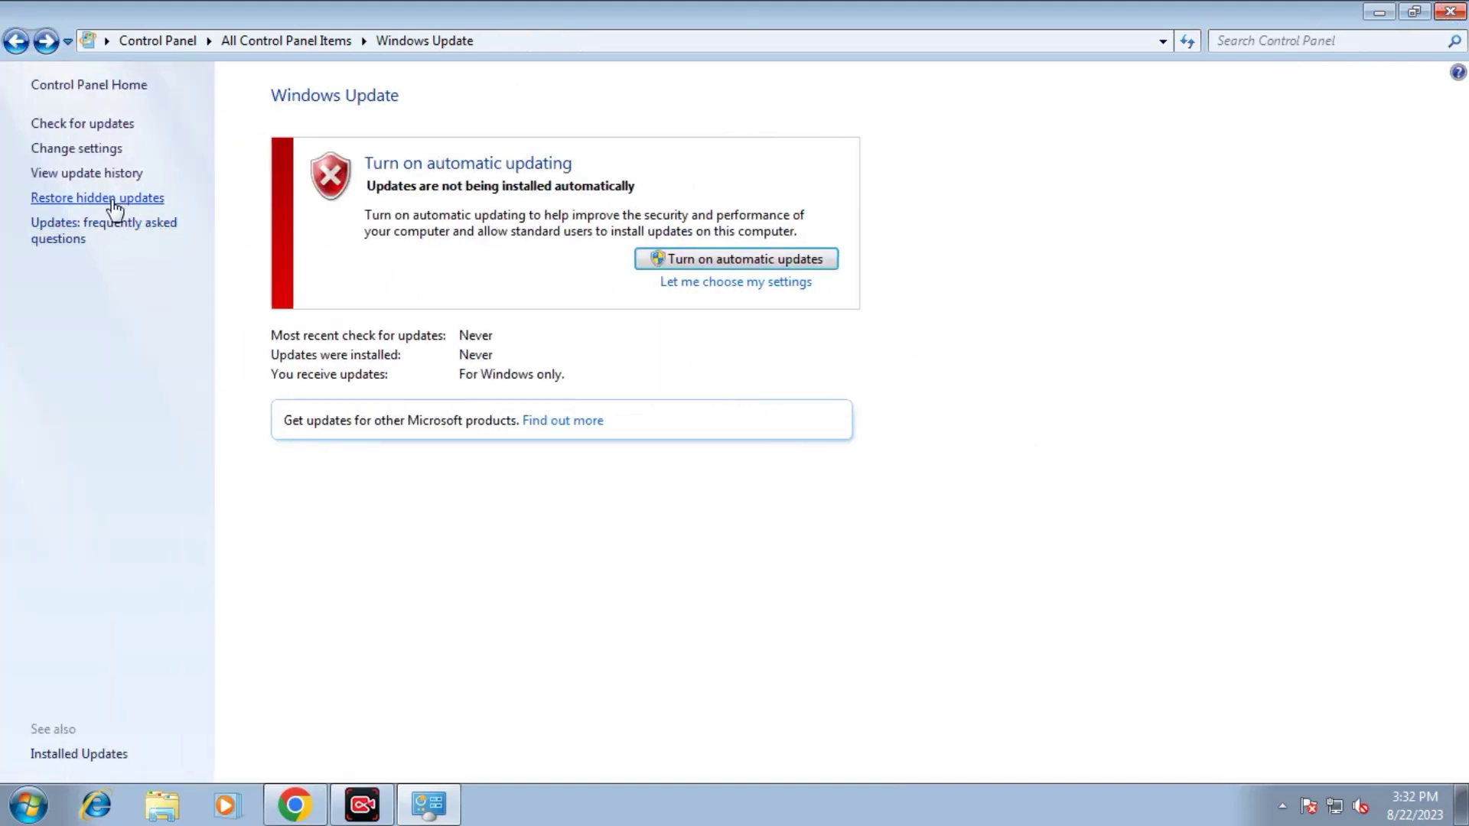
Step: View the hidden updates page and review the update history, checking the options available for the KB3172605 entry
click(114, 200)
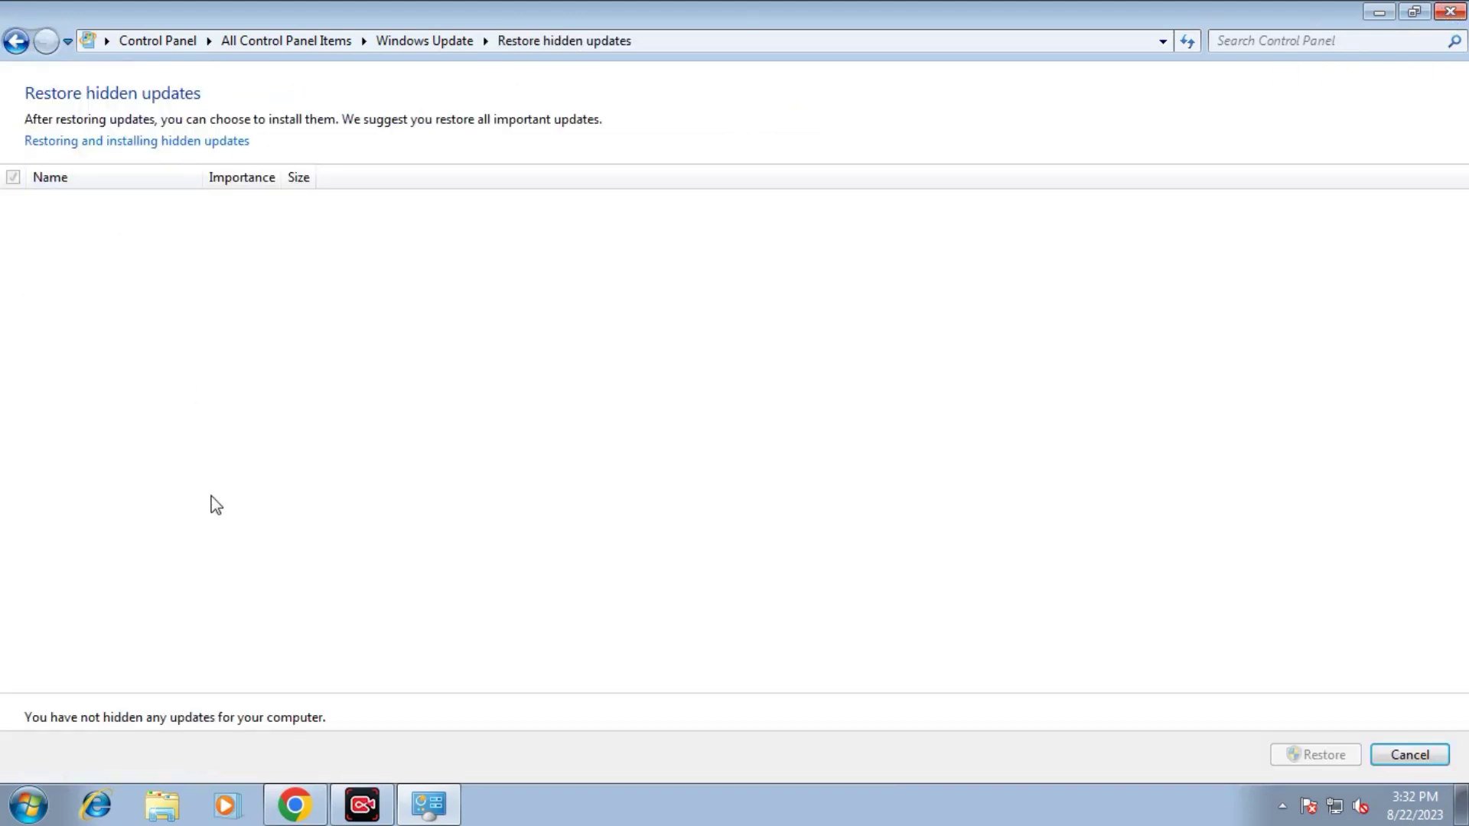
click(407, 41)
click(117, 174)
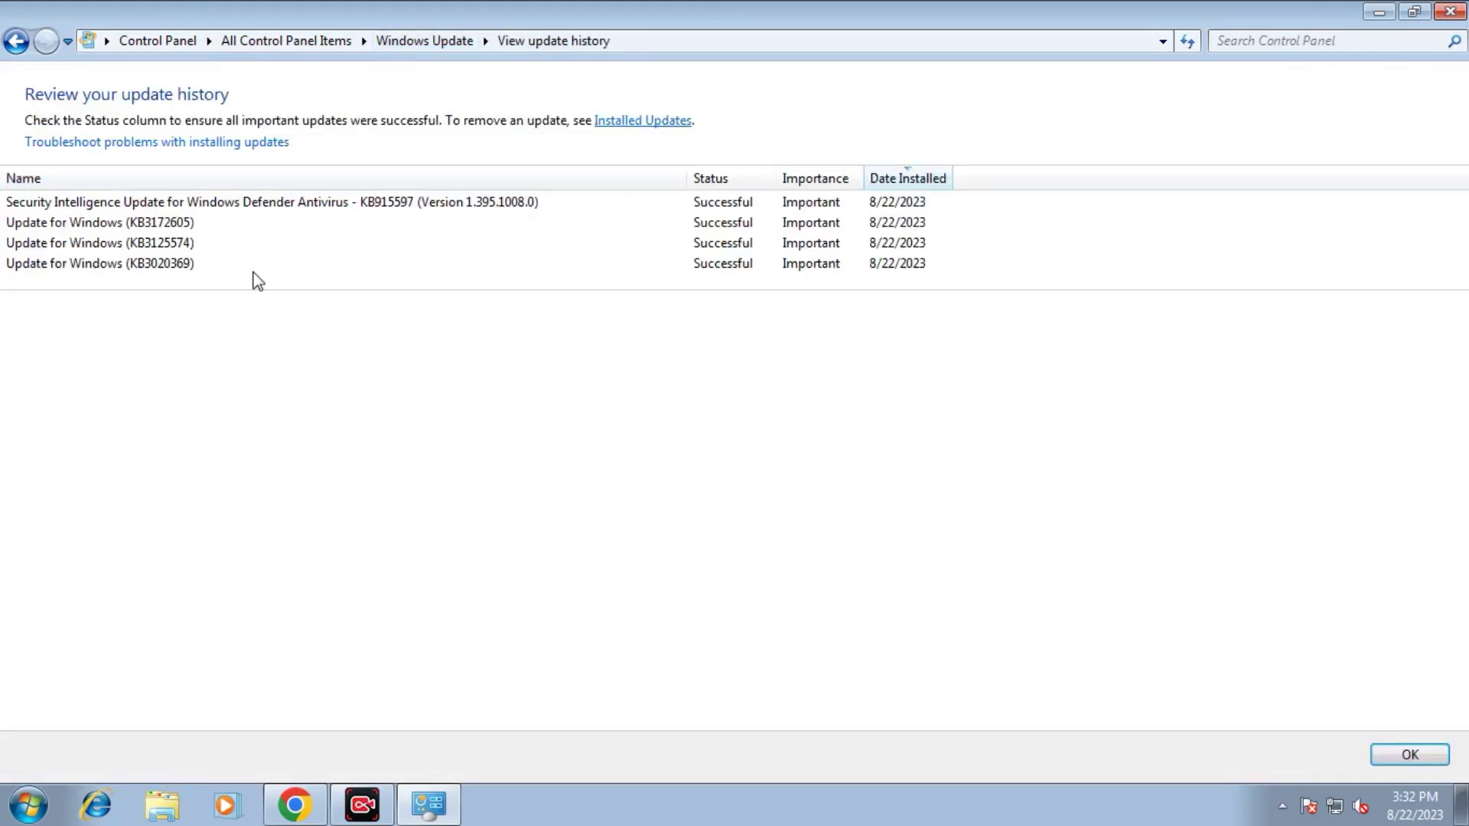
click(122, 228)
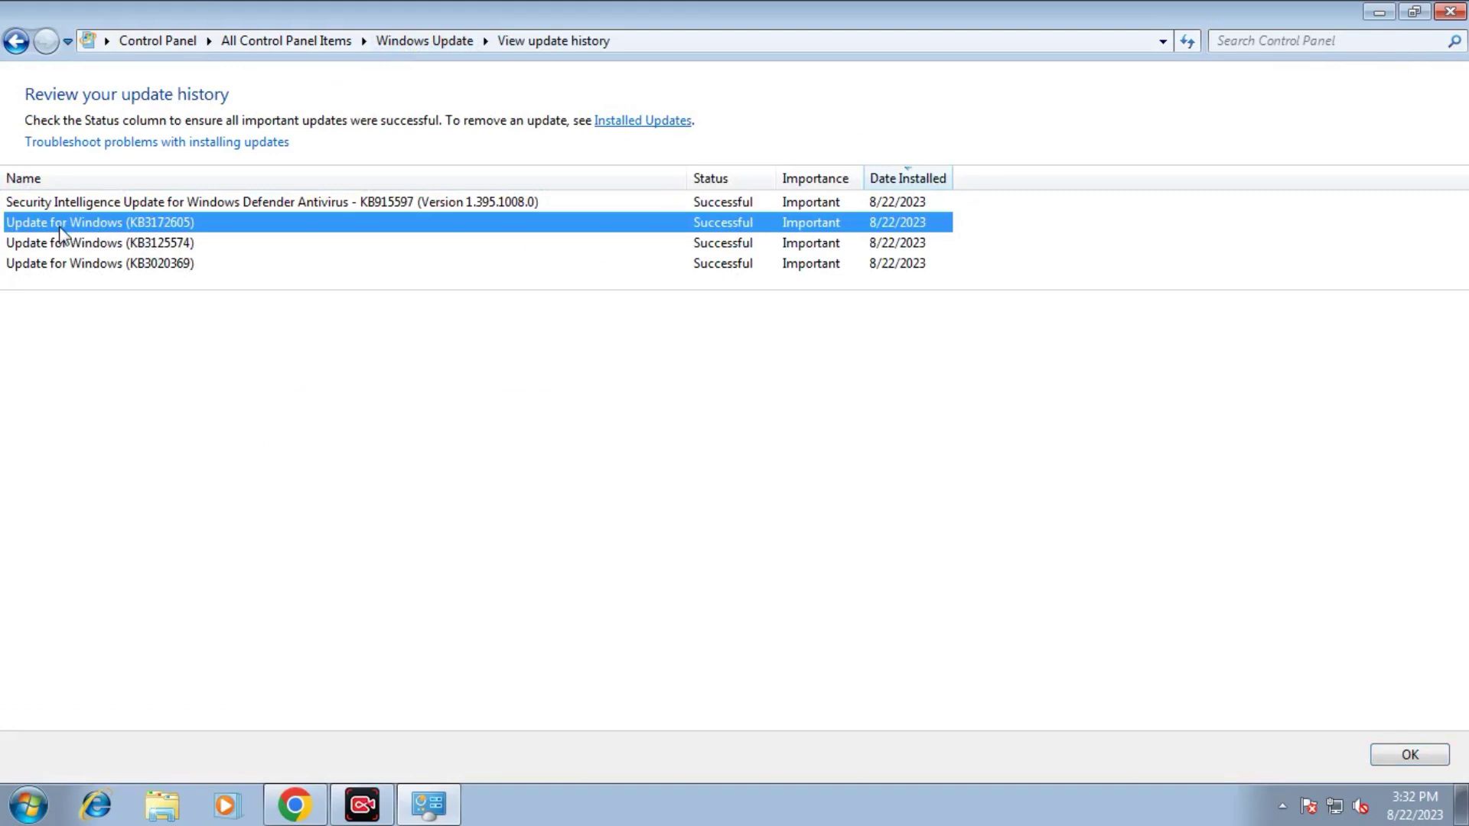
right_click(61, 225)
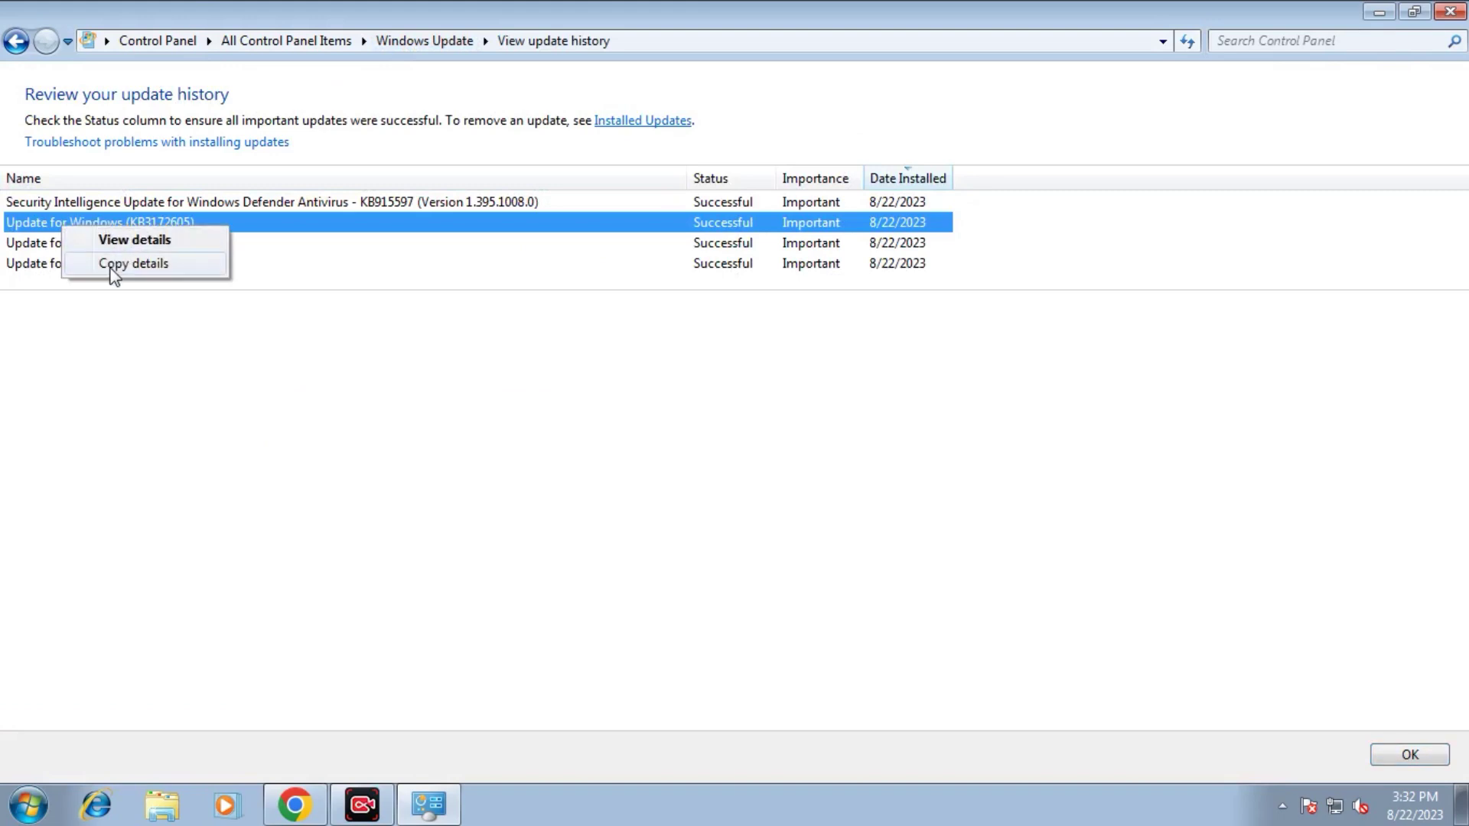
click(437, 42)
Step: Check the Restore hidden updates page again and return to the Windows Update overview
click(103, 198)
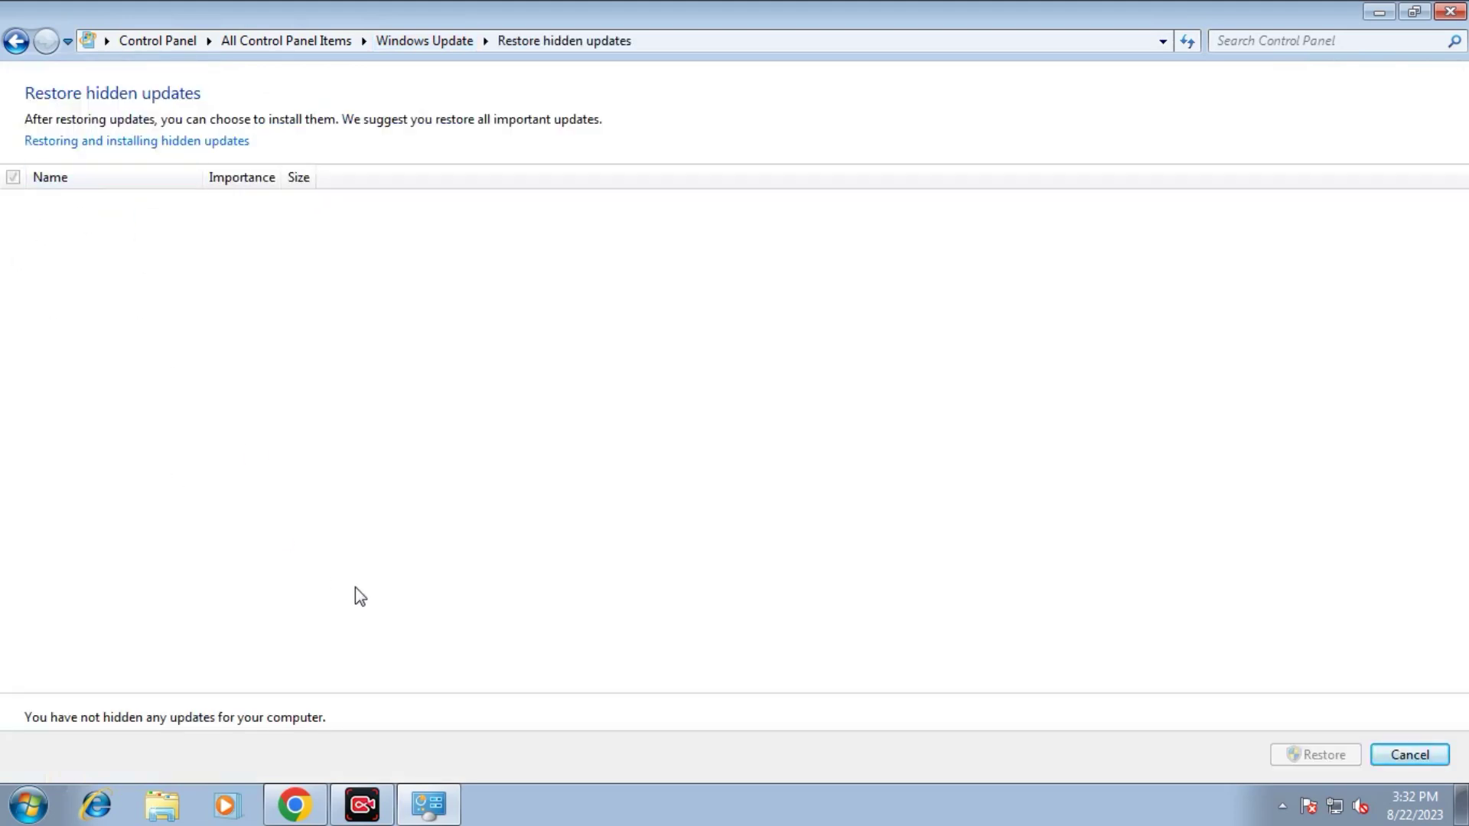
click(17, 42)
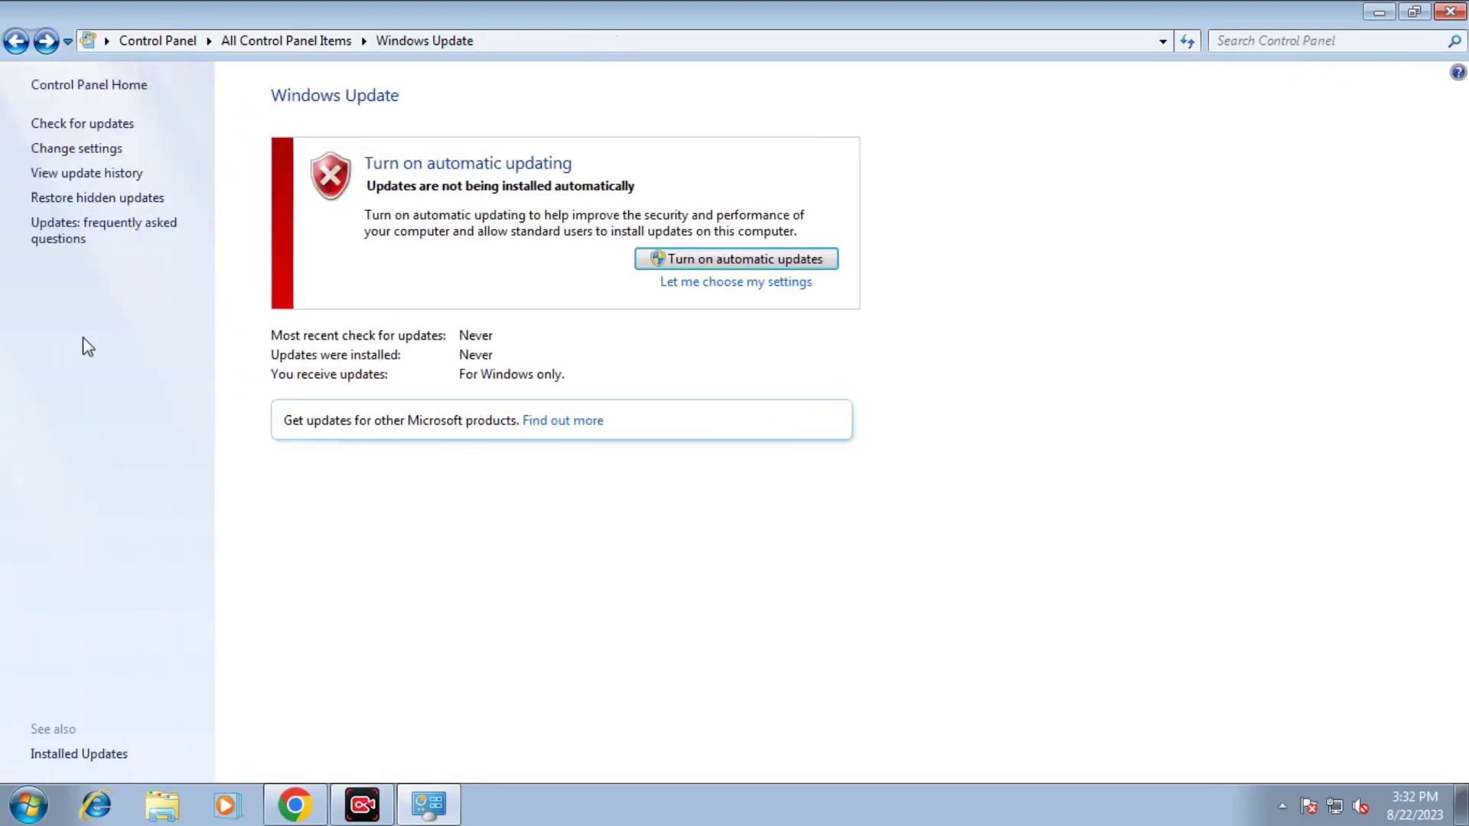
click(87, 199)
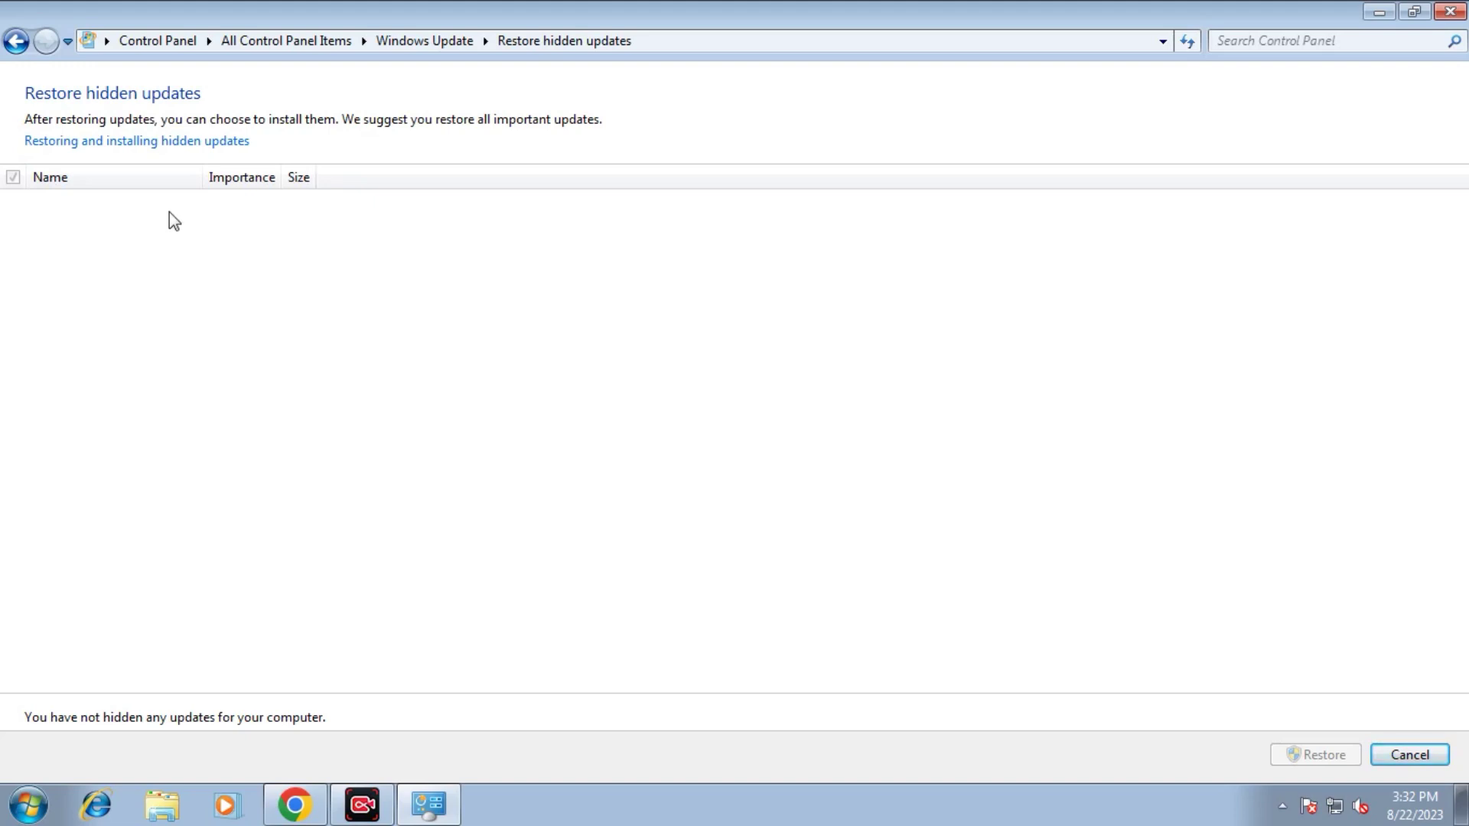
click(1408, 756)
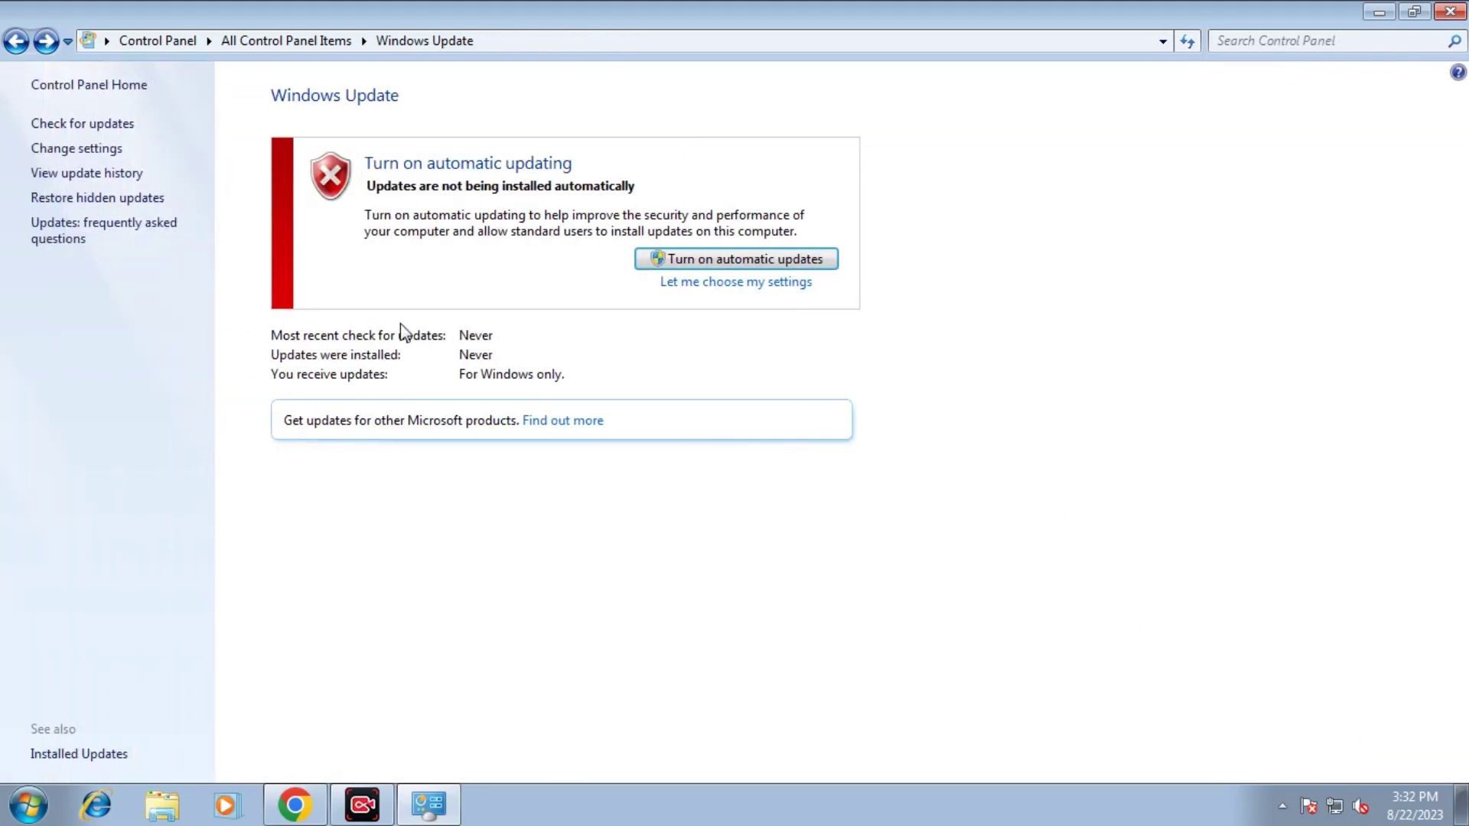
Step: View the list of installed updates and select the Microsoft Windows update KB3020369
click(100, 755)
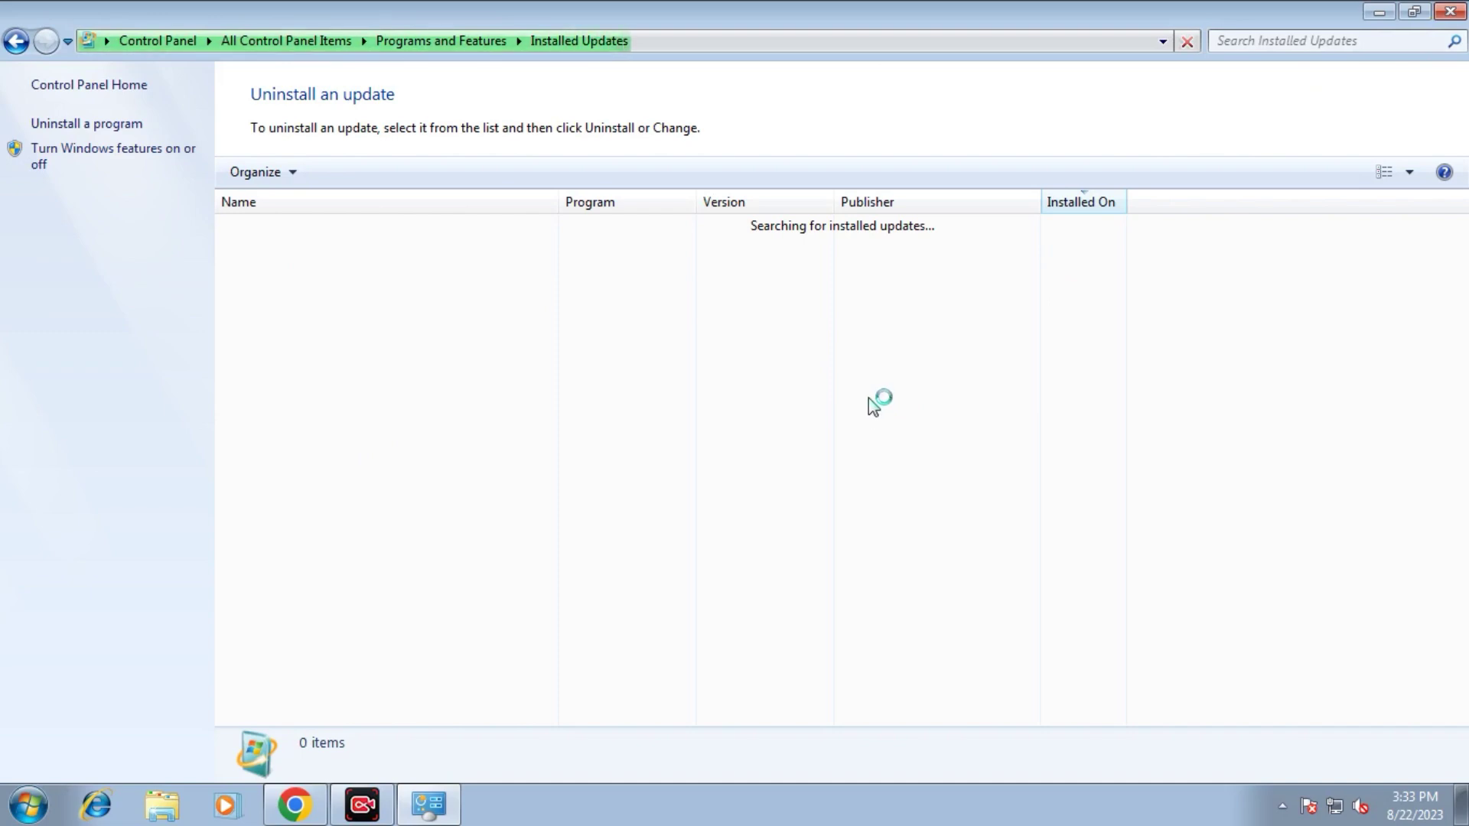
click(1283, 806)
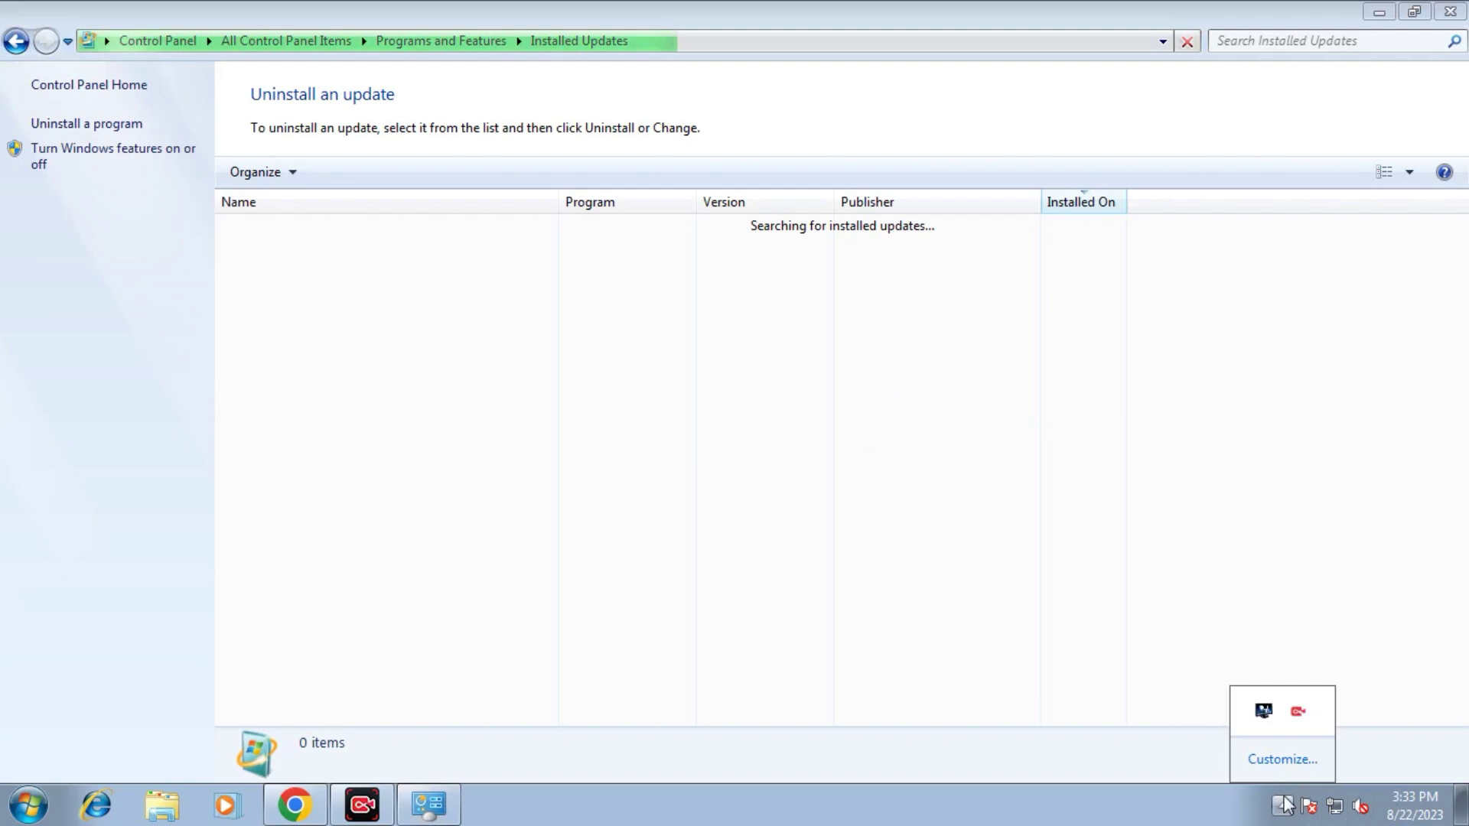
click(805, 20)
click(406, 337)
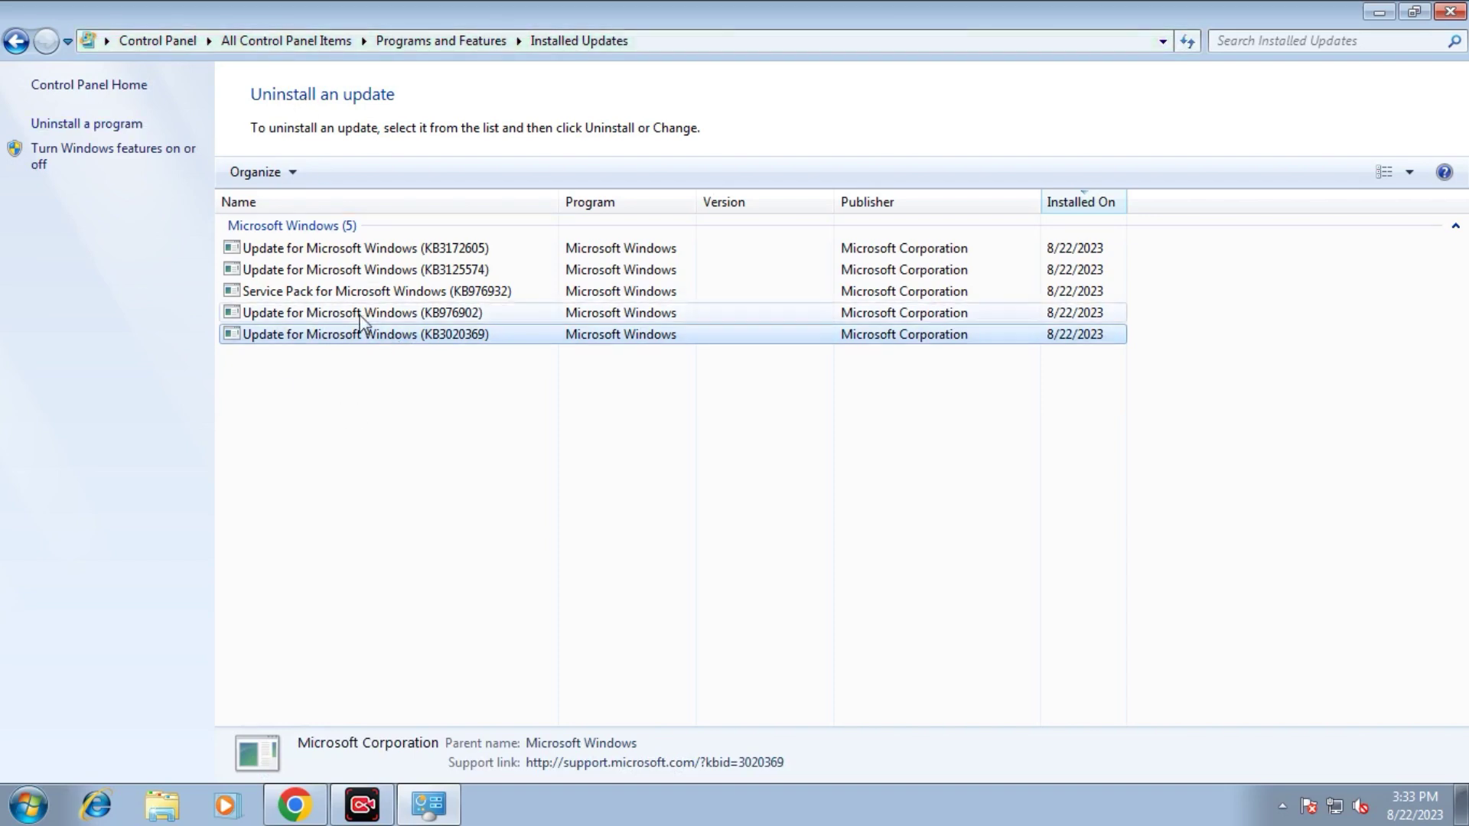
Step: Go back from the installed updates to the update history page and close the Control Panel window
click(16, 41)
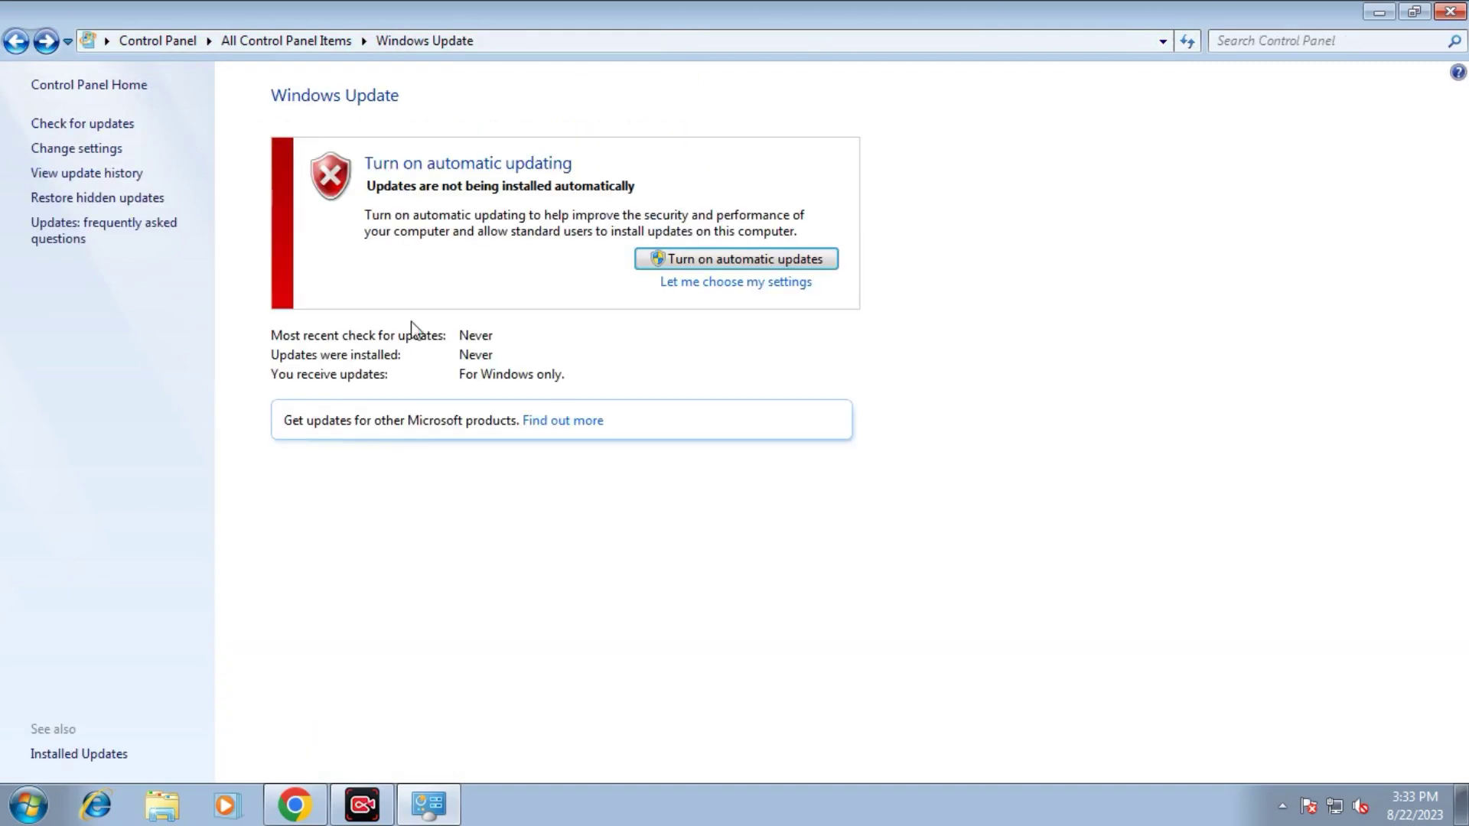
click(16, 41)
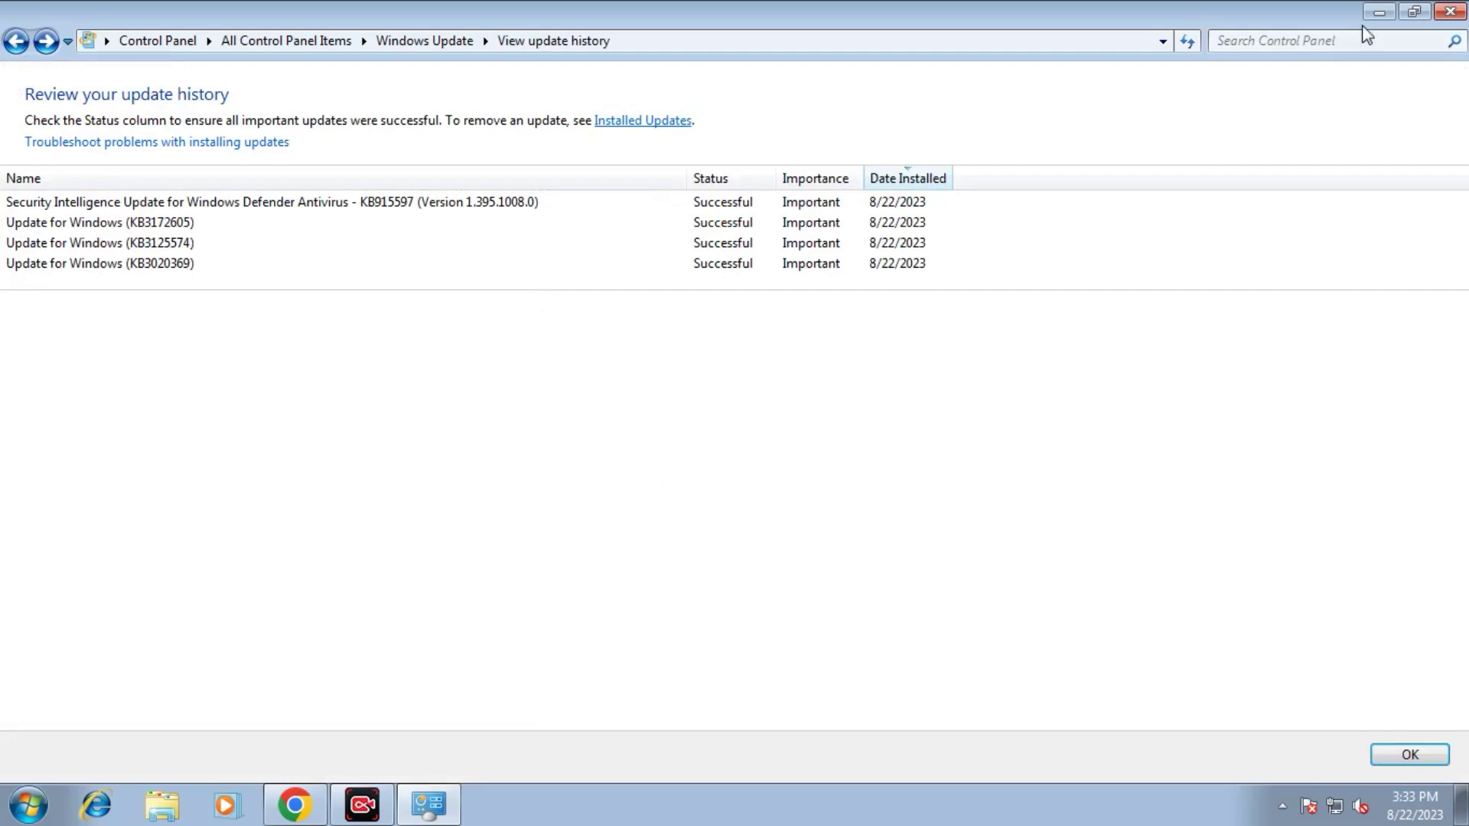
click(1450, 12)
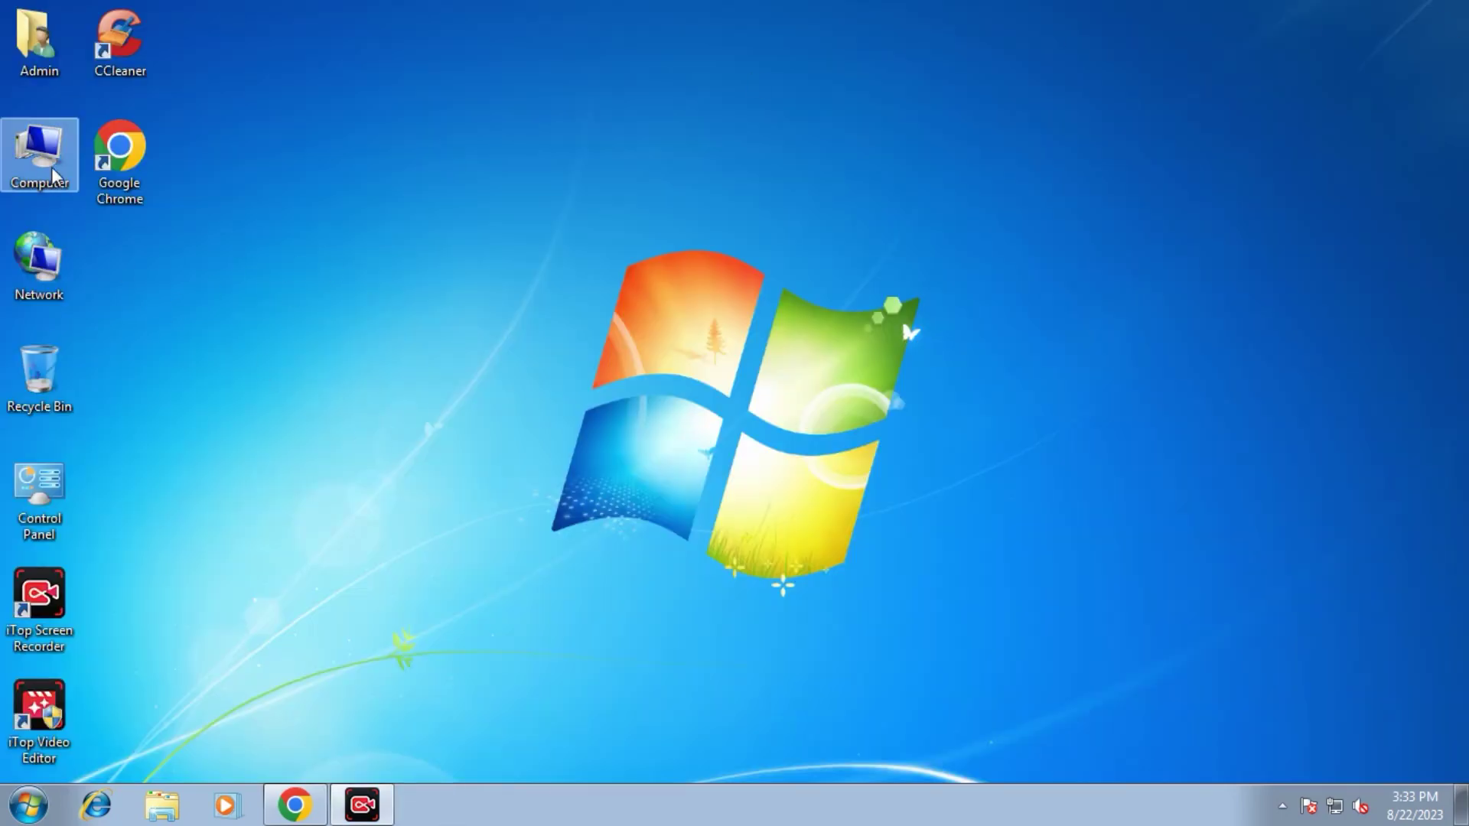